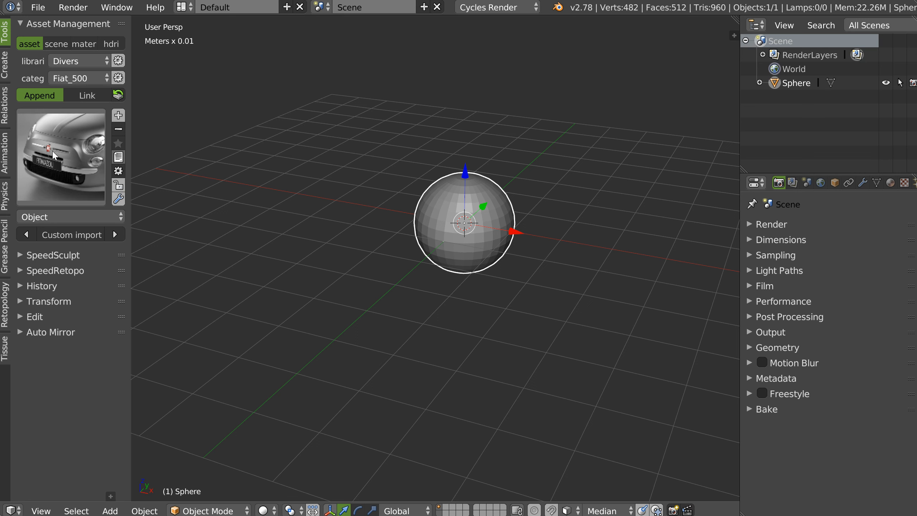
# Step: Append the Fiat_500 materials carrosserie, int_gris.004, noir_volant, orange_feux_ARR.001 and the first column except rouge_logo and plaquettes_frein, and browse them for the sphere
pyautogui.click(46, 217)
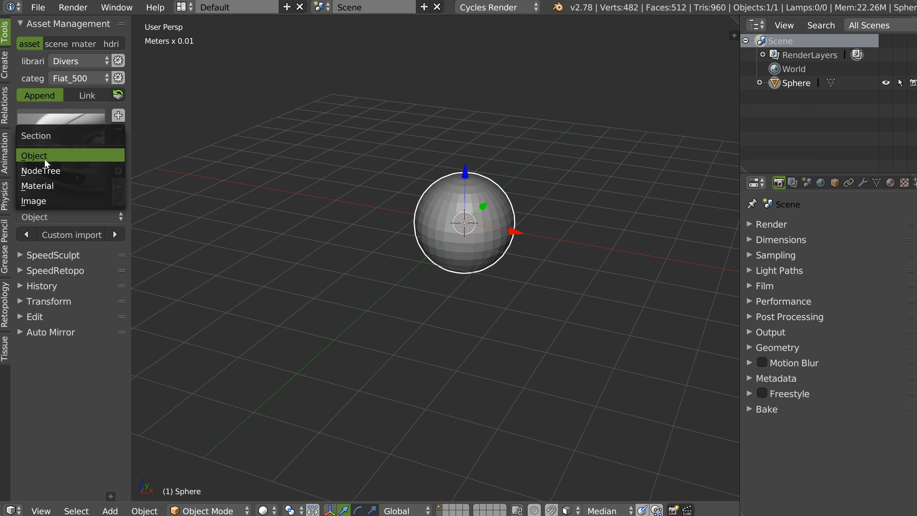
pyautogui.click(44, 184)
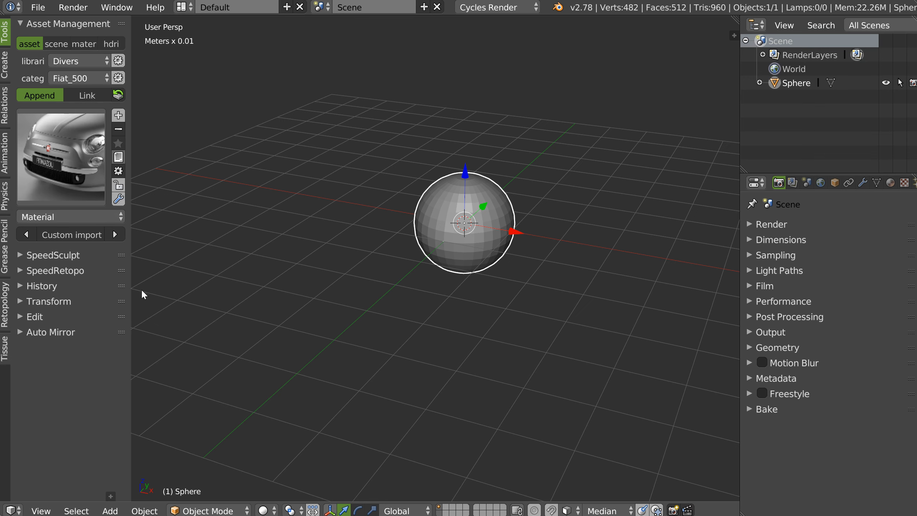
pyautogui.click(65, 234)
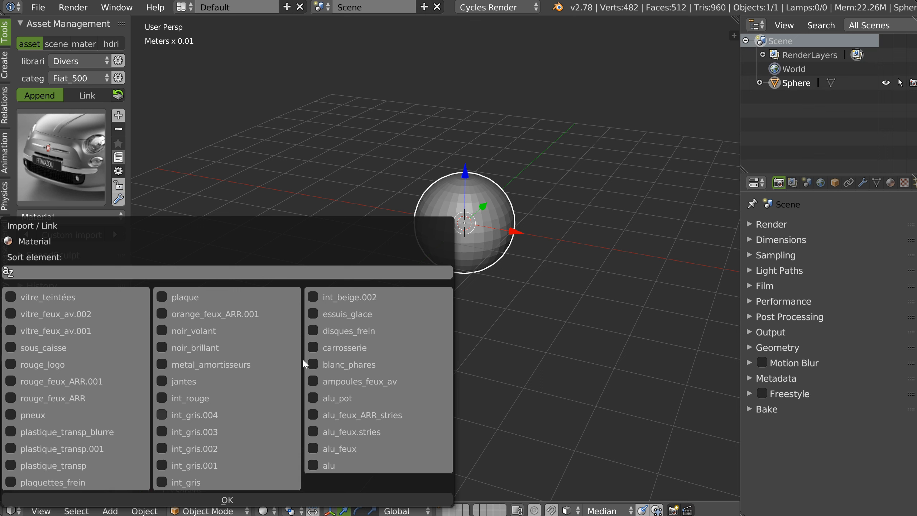
pyautogui.click(163, 329)
pyautogui.click(162, 414)
pyautogui.click(313, 348)
pyautogui.click(43, 348)
pyautogui.click(201, 314)
pyautogui.moveTo(14, 295); pyautogui.dragTo(11, 465)
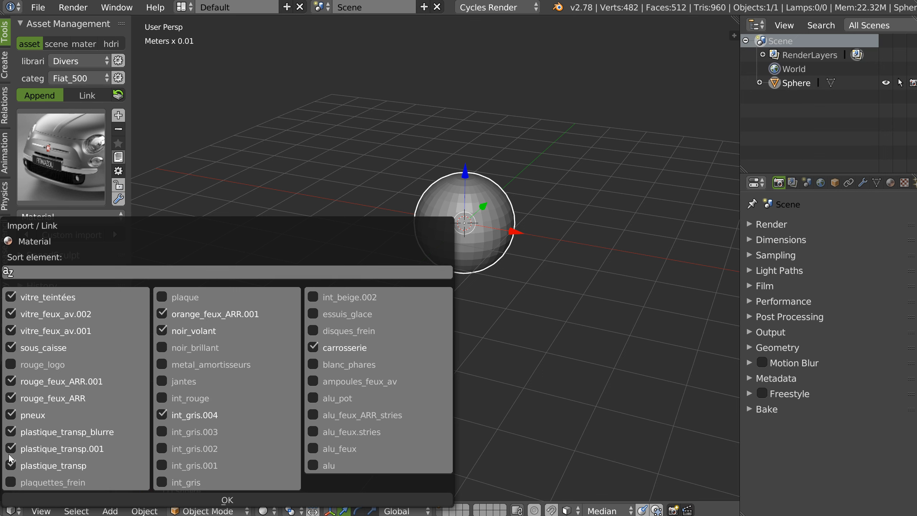
pyautogui.click(227, 500)
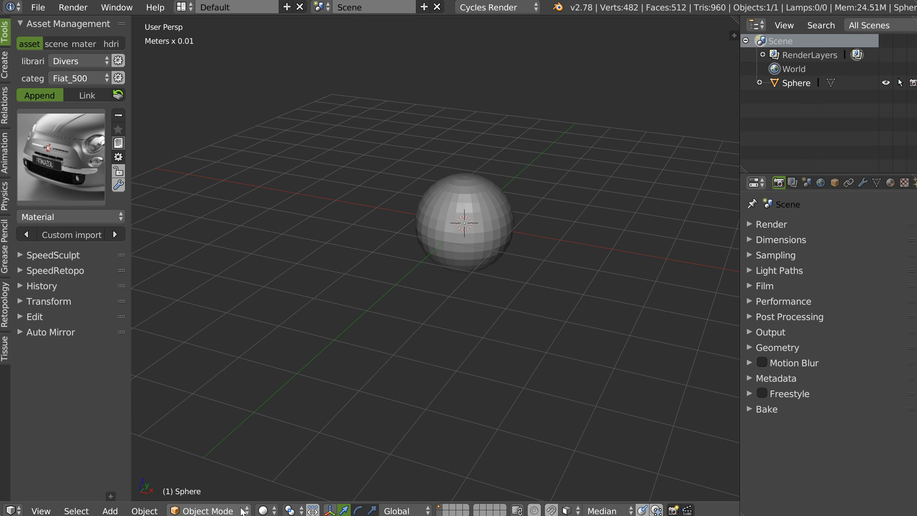
pyautogui.click(890, 182)
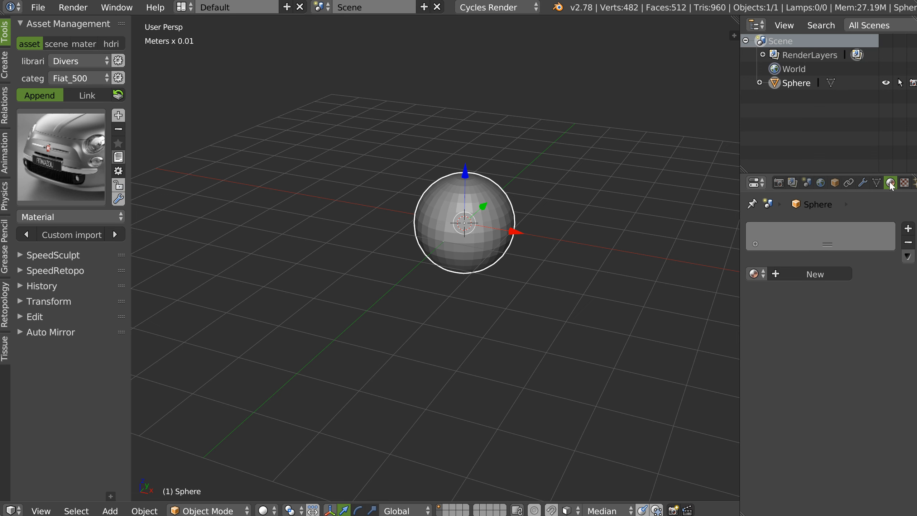
pyautogui.click(755, 276)
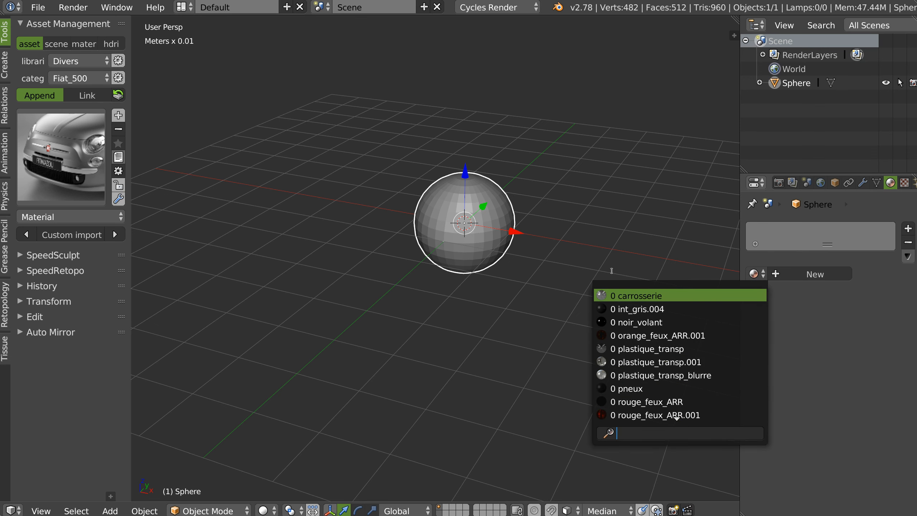
# Step: Append all the Fiat_500 images, from tyre_sidewall.png to felgi_ref.jpg, through the custom import
pyautogui.click(72, 216)
pyautogui.click(45, 201)
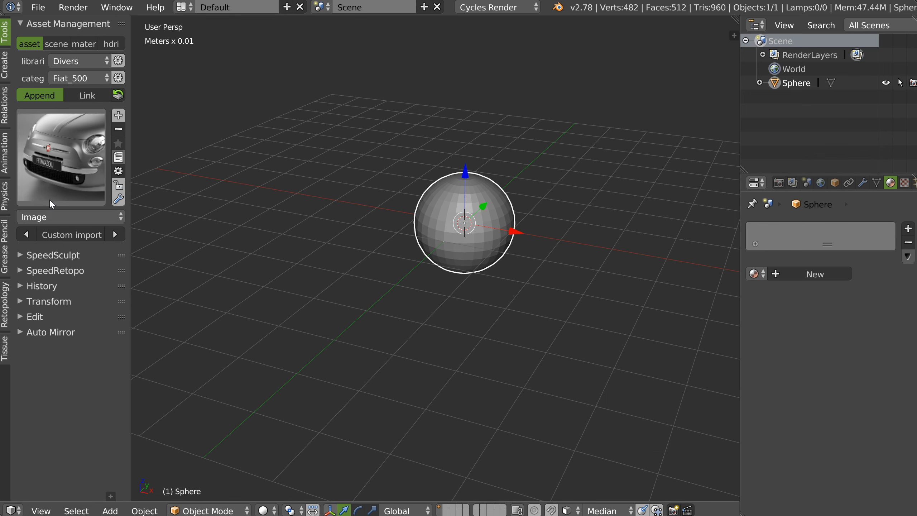
pyautogui.click(64, 237)
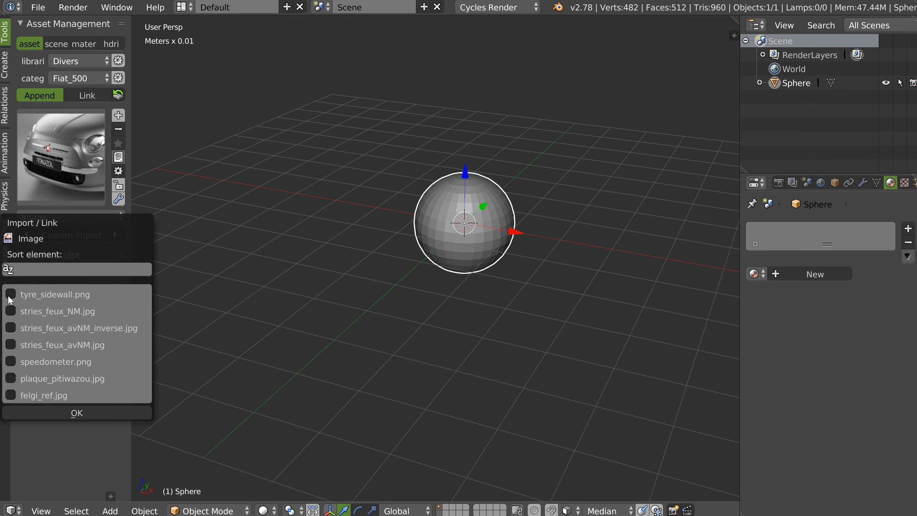
pyautogui.moveTo(11, 297); pyautogui.dragTo(11, 395)
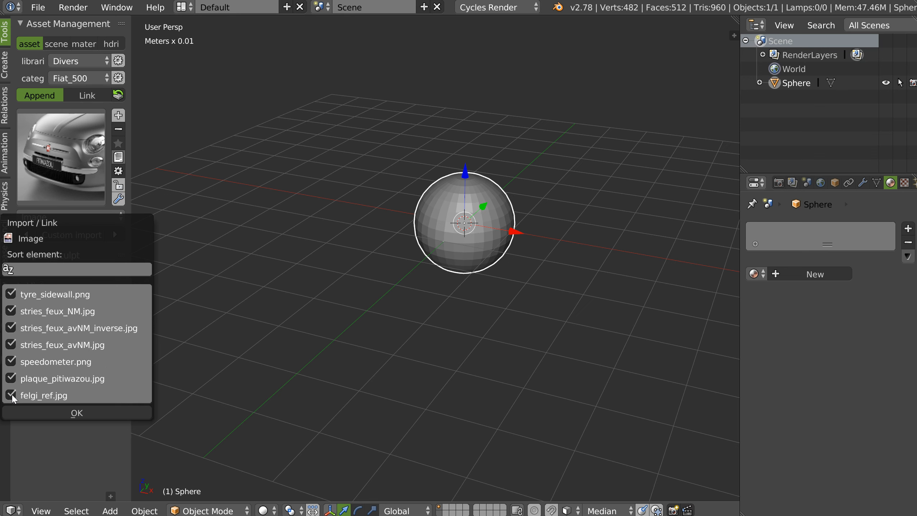
pyautogui.click(74, 416)
# Step: Look for the appended images among the brush textures and in the Image Editor, and return to the 3D View
pyautogui.hotkey('ctrl', 'alt', 's')
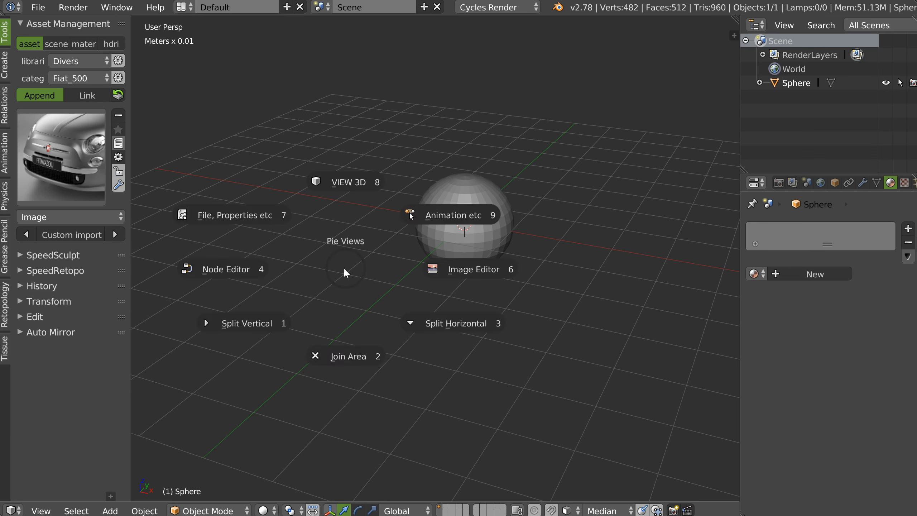
pyautogui.press('Escape')
pyautogui.click(905, 182)
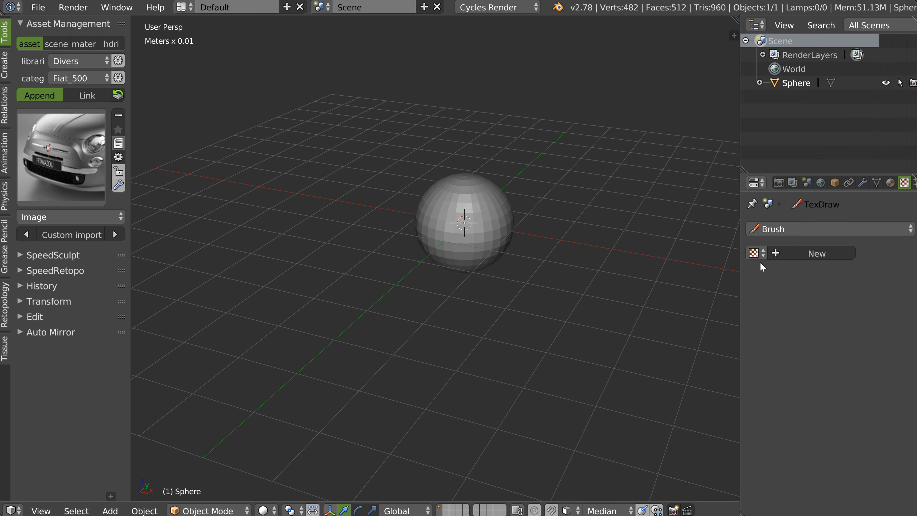
pyautogui.click(753, 253)
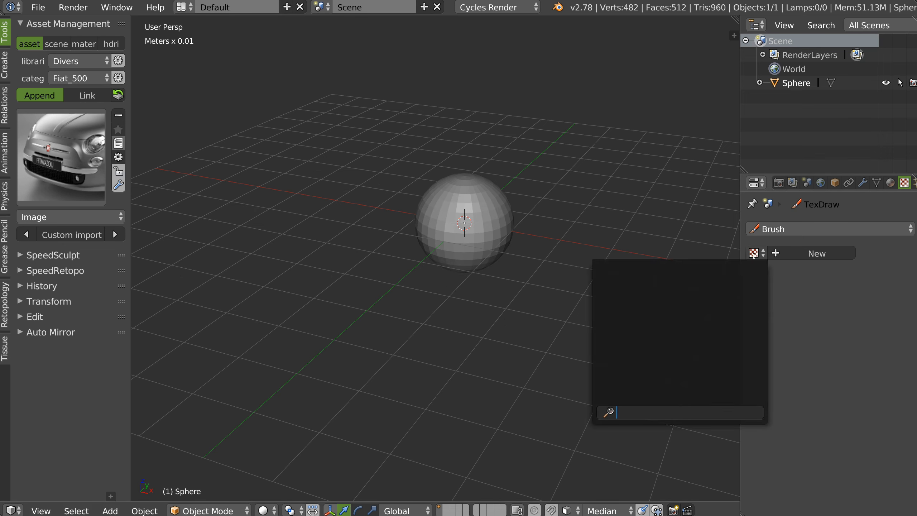
pyautogui.click(794, 228)
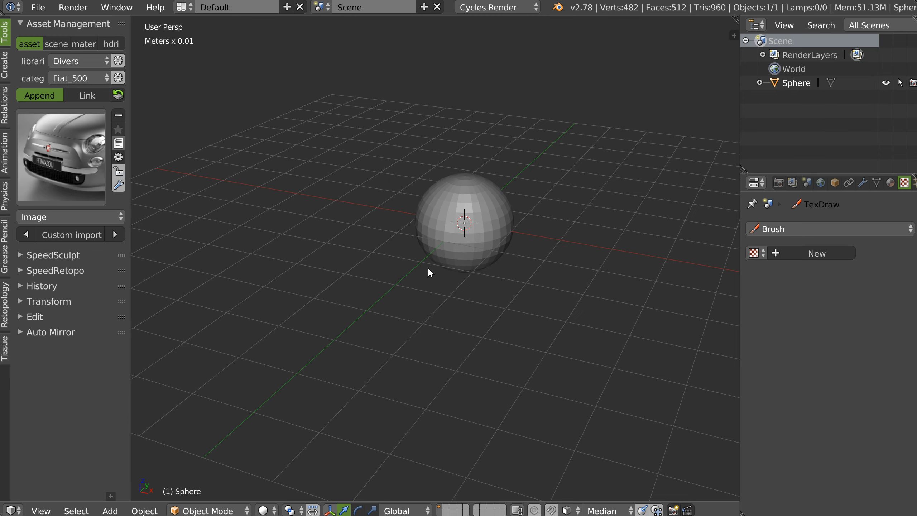
pyautogui.hotkey('ctrl', 'alt', 's')
pyautogui.click(538, 271)
pyautogui.click(109, 511)
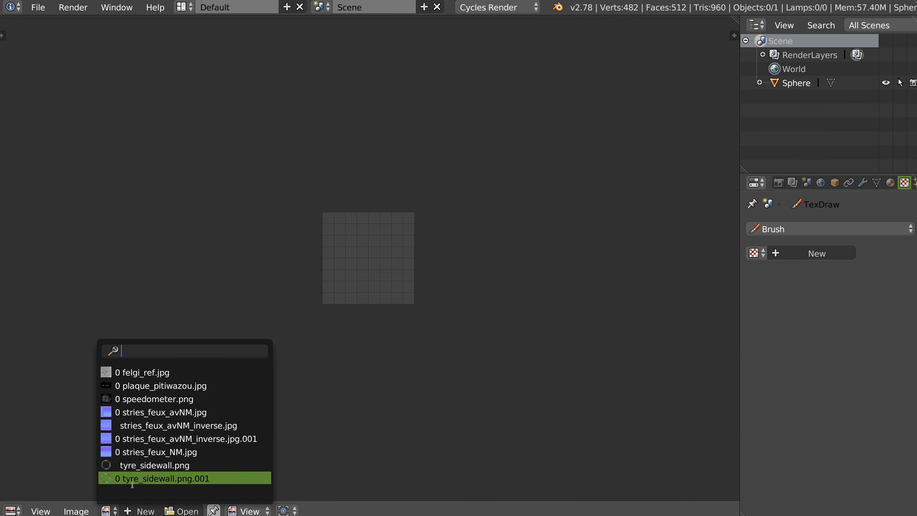
pyautogui.hotkey('ctrl', 'alt', 's')
pyautogui.click(426, 232)
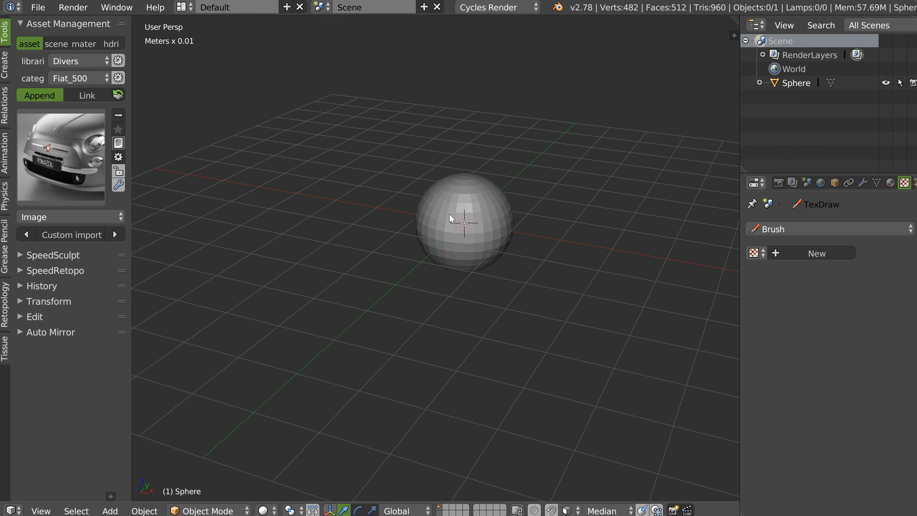
# Step: Open the custom import for Fiat_500 objects and filter the elements by "w" and by "a"
pyautogui.click(81, 218)
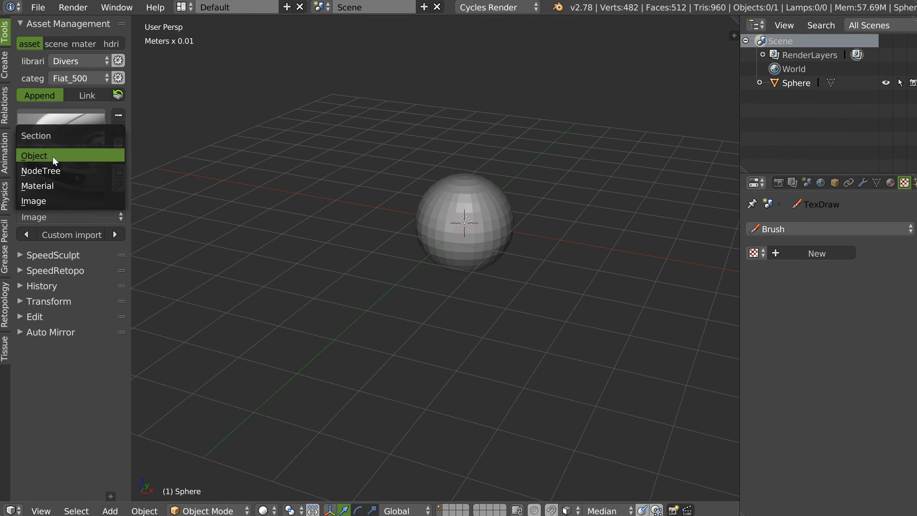
pyautogui.click(56, 159)
pyautogui.click(66, 234)
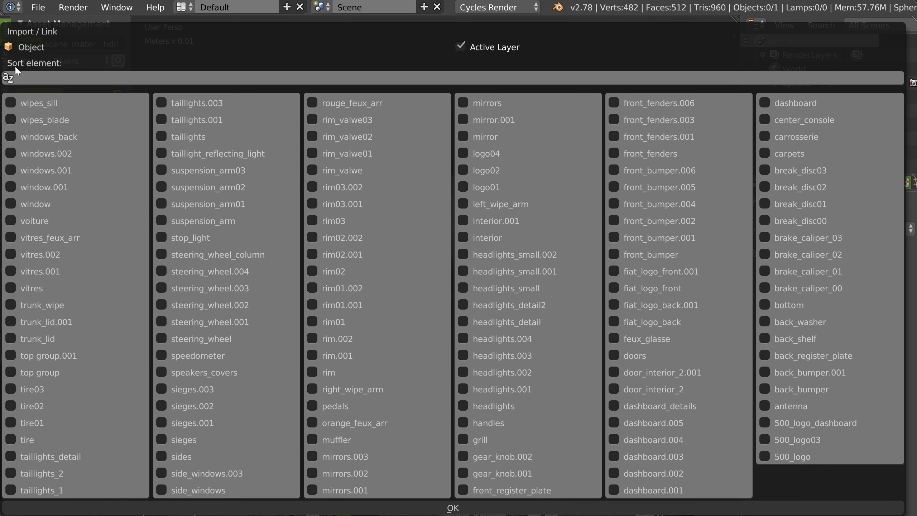
pyautogui.click(40, 78)
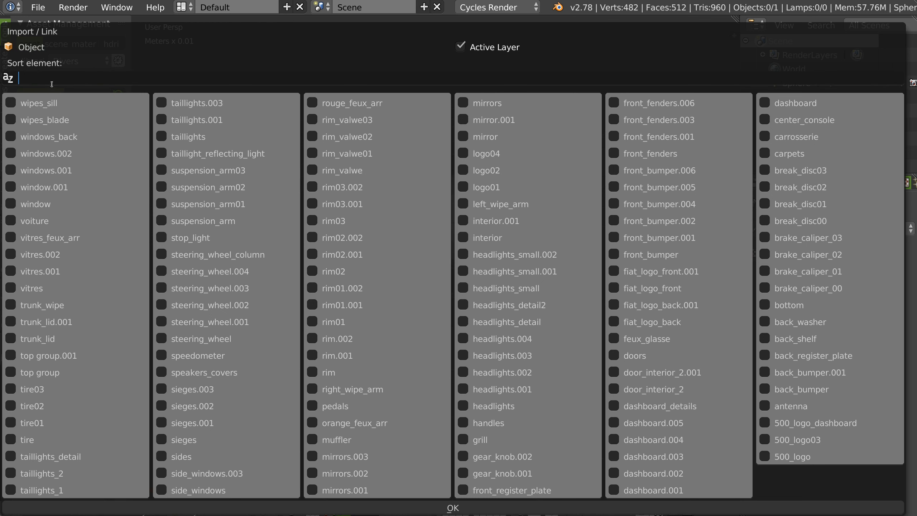
pyautogui.write('w')
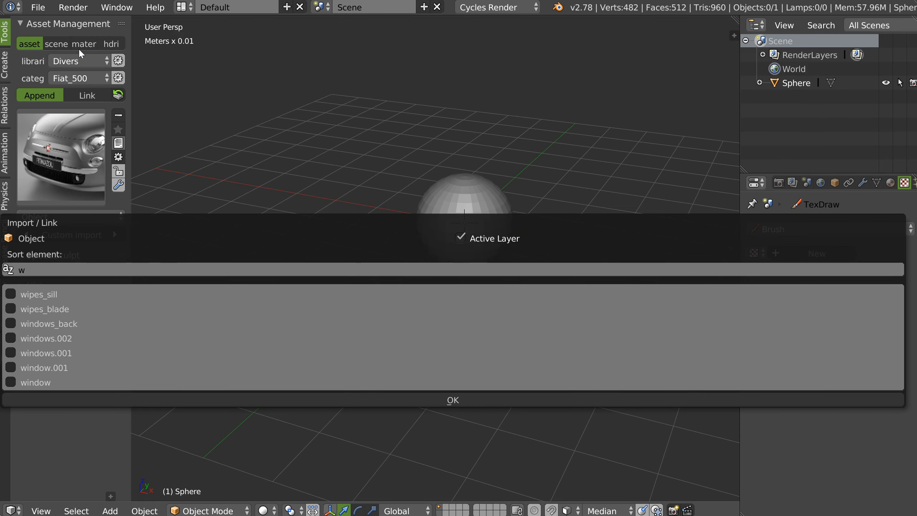
pyautogui.click(22, 270)
pyautogui.write('a')
pyautogui.press('Return')
# Step: Filter the Fiat_500 objects by "i" and append interior and interior.001
pyautogui.click(22, 270)
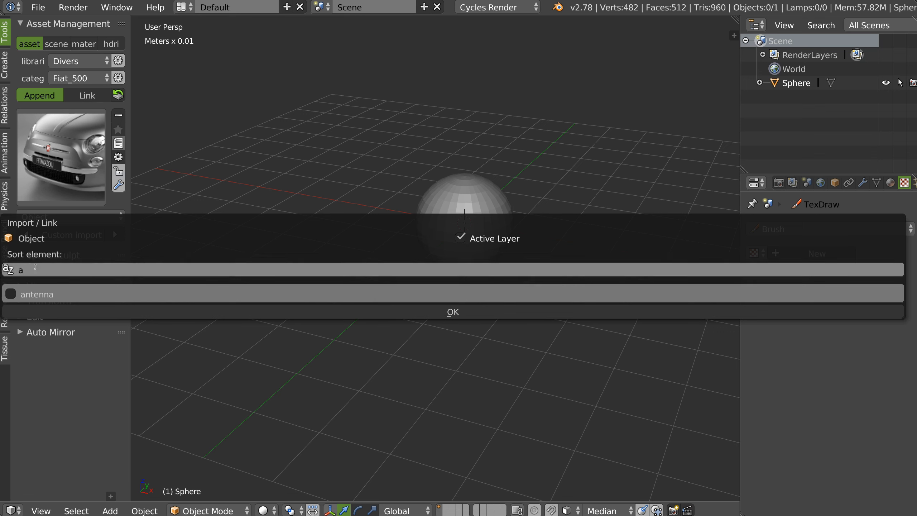
pyautogui.write('i')
pyautogui.press('Return')
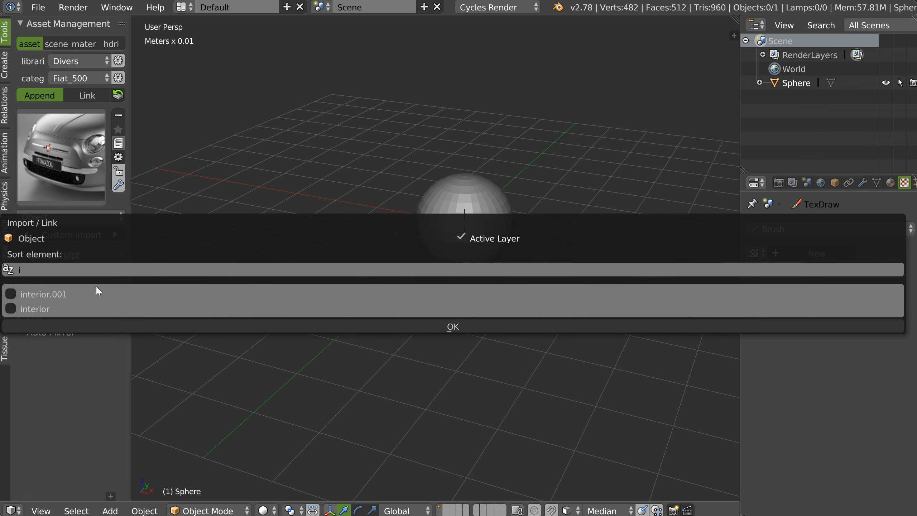
pyautogui.moveTo(14, 292); pyautogui.dragTo(36, 312)
pyautogui.click(435, 327)
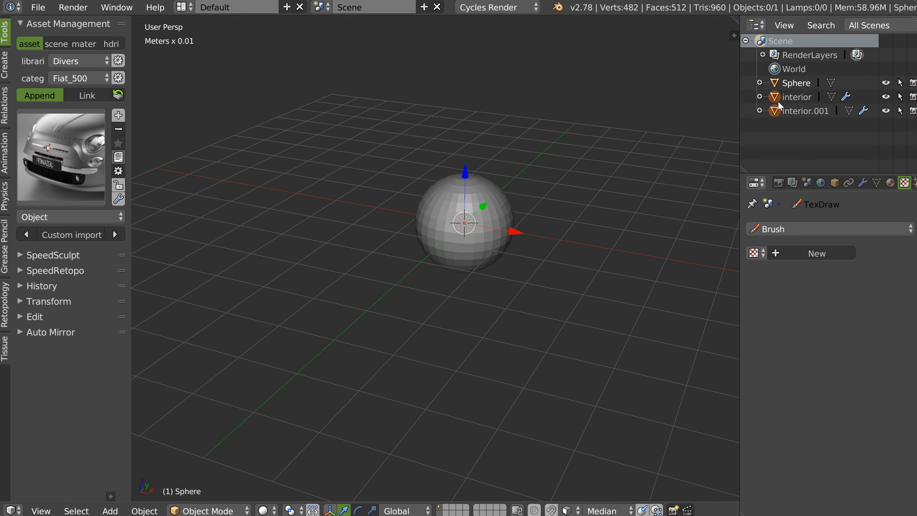
# Step: Select the interior and interior.001 objects together, inspect them in the 3D View, and delete them
pyautogui.keyDown('ctrl'); pyautogui.click(794, 109); pyautogui.keyUp('ctrl')
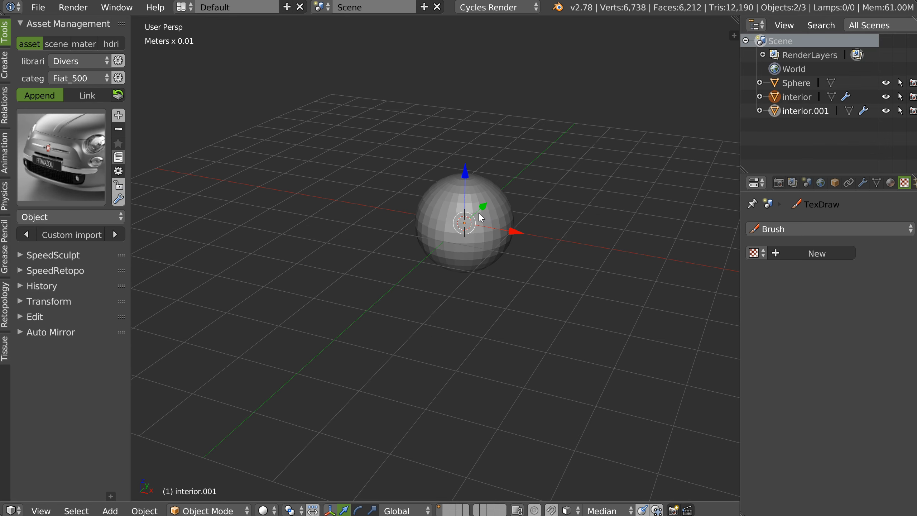
pyautogui.press('KP_Decimal')
pyautogui.moveTo(523, 131); pyautogui.dragTo(422, 230, button='middle')
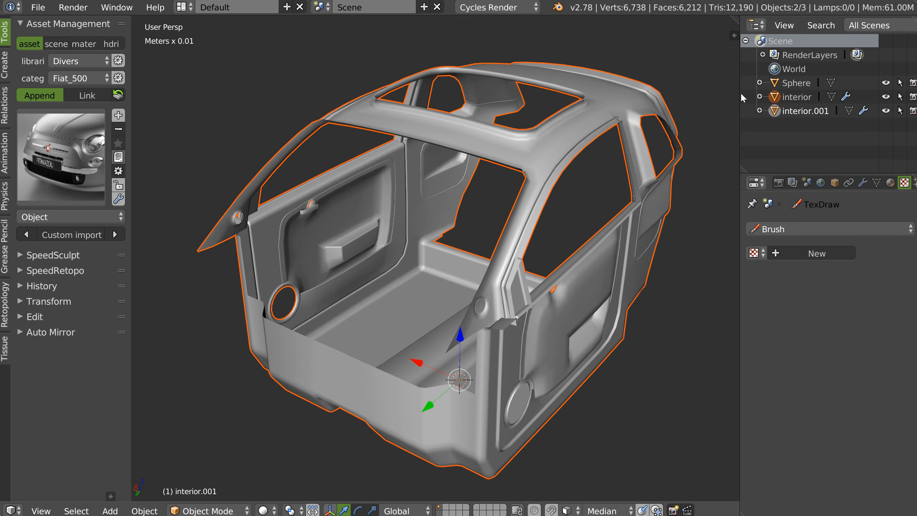
pyautogui.press('x')
pyautogui.click(400, 193)
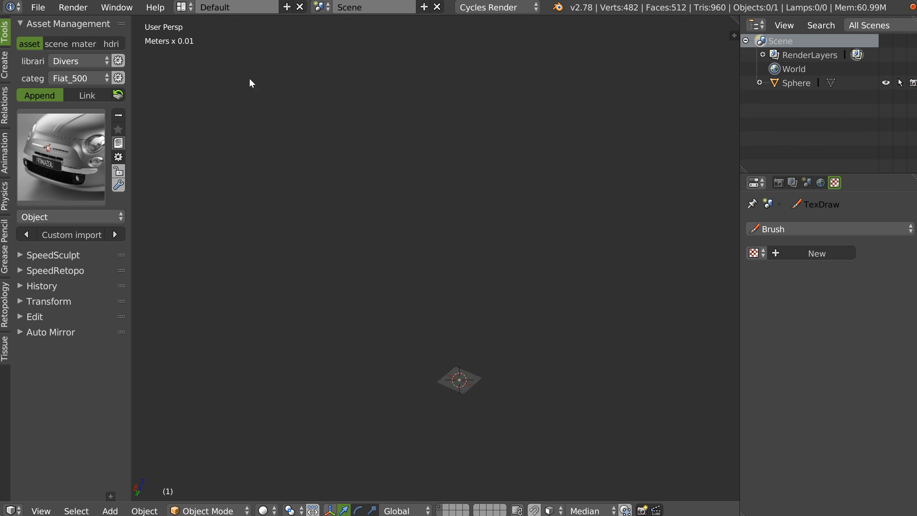
# Step: Switch the import mode from append to link, link the Fiat_500 object voiture, and select it in the scene
pyautogui.click(87, 95)
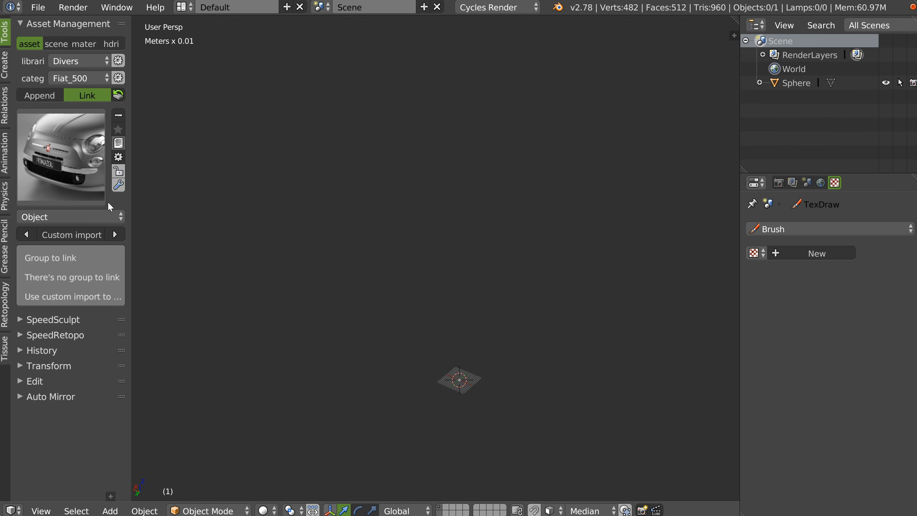
pyautogui.click(74, 234)
pyautogui.click(11, 222)
pyautogui.click(453, 508)
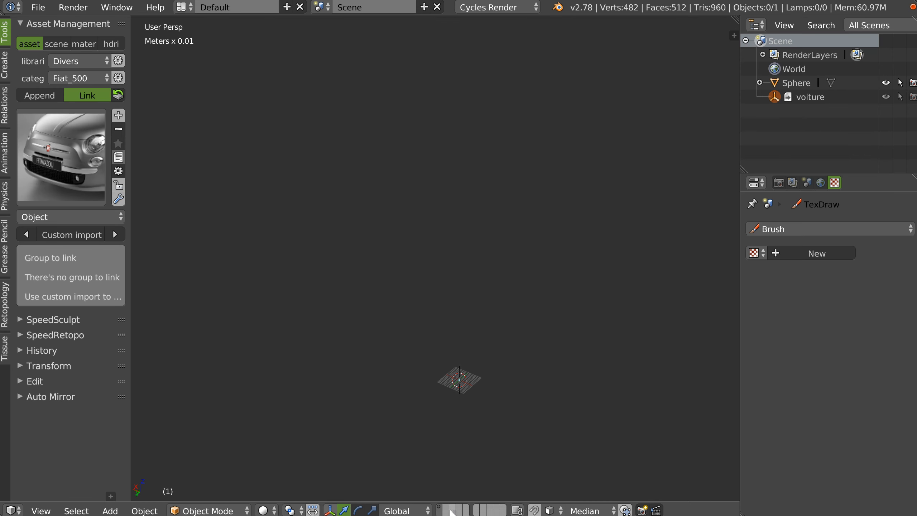
pyautogui.click(809, 97)
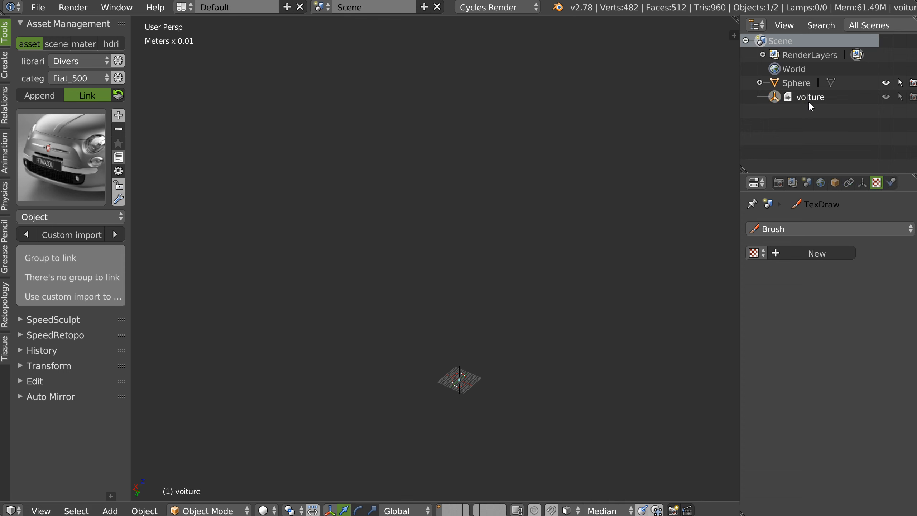
pyautogui.moveTo(510, 219); pyautogui.dragTo(446, 225, button='middle')
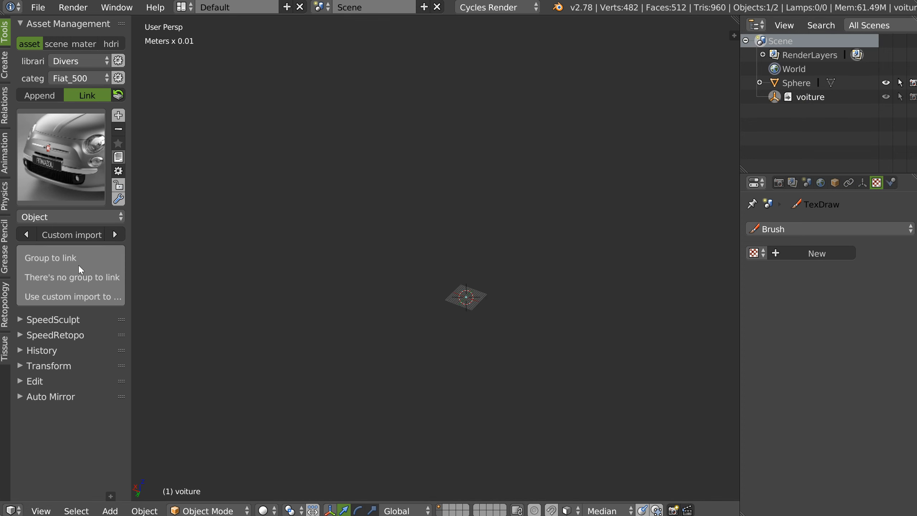
# Step: Link the Fiat_500 objects window, window.001 and windows.001 through the custom import
pyautogui.click(71, 235)
pyautogui.moveTo(10, 204); pyautogui.dragTo(10, 170)
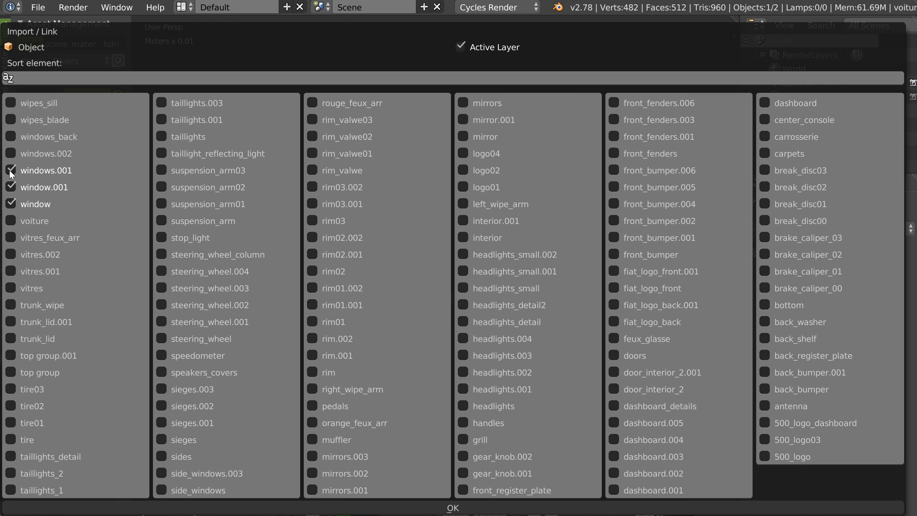
pyautogui.click(470, 509)
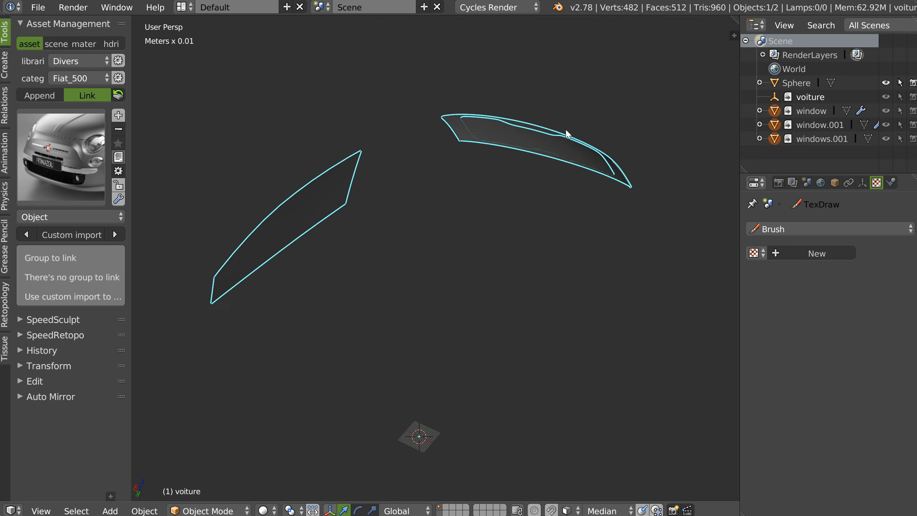
# Step: Examine the linked car windows from several angles, selecting each one in turn
pyautogui.rightClick(561, 152)
pyautogui.moveTo(561, 152); pyautogui.dragTo(504, 152, button='middle')
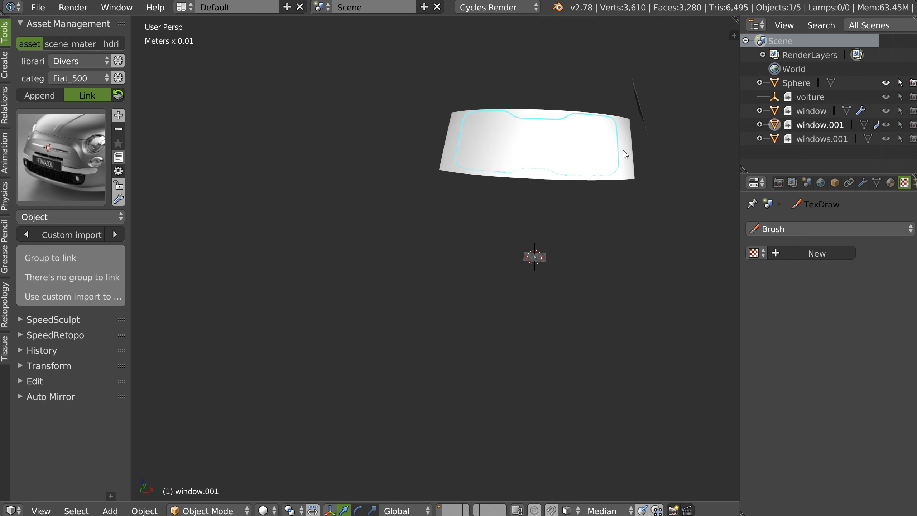
pyautogui.rightClick(636, 103)
pyautogui.moveTo(637, 102); pyautogui.dragTo(455, 141, button='middle')
pyautogui.rightClick(442, 117)
pyautogui.rightClick(442, 117)
pyautogui.rightClick(544, 172)
pyautogui.moveTo(559, 187); pyautogui.dragTo(468, 146, button='middle')
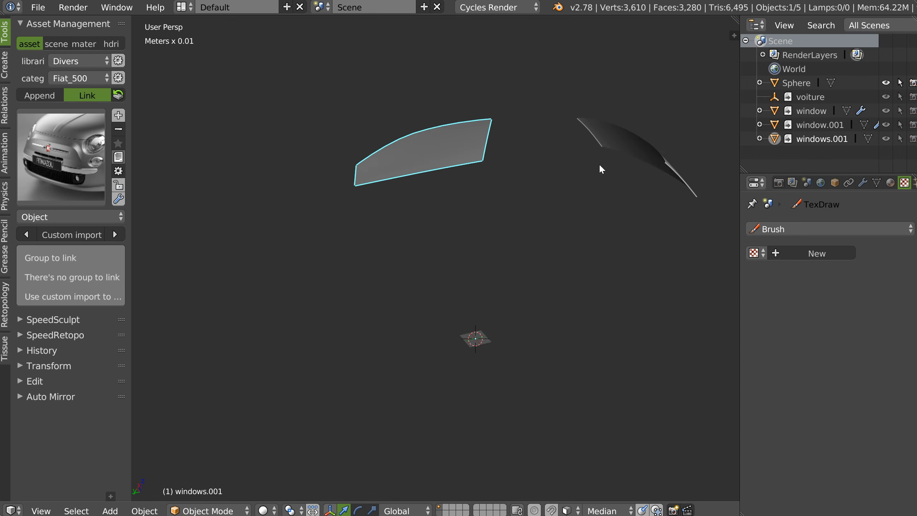
pyautogui.rightClick(605, 145)
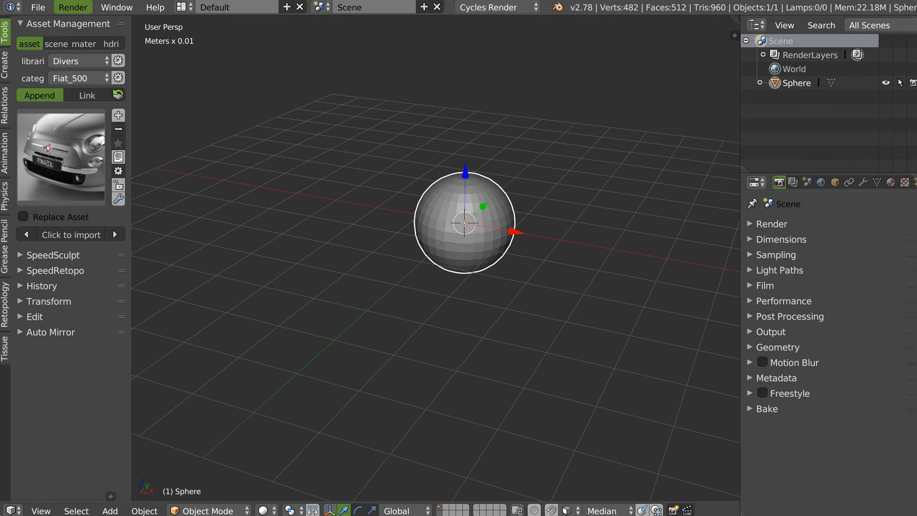
# Step: Find the Asset management add-on in the user preferences, enable Use Custom Filepath, save the user settings and close the preferences
pyautogui.click(38, 7)
pyautogui.click(83, 182)
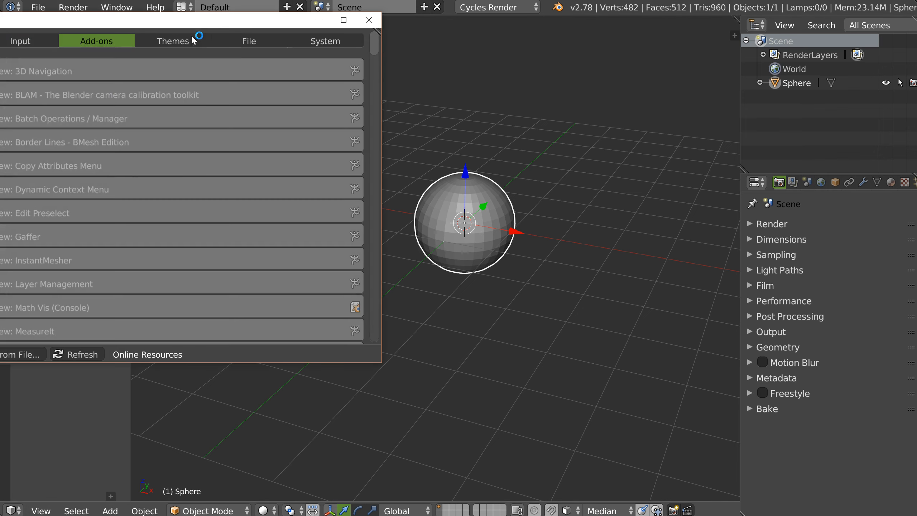
pyautogui.click(196, 104)
pyautogui.write('asset')
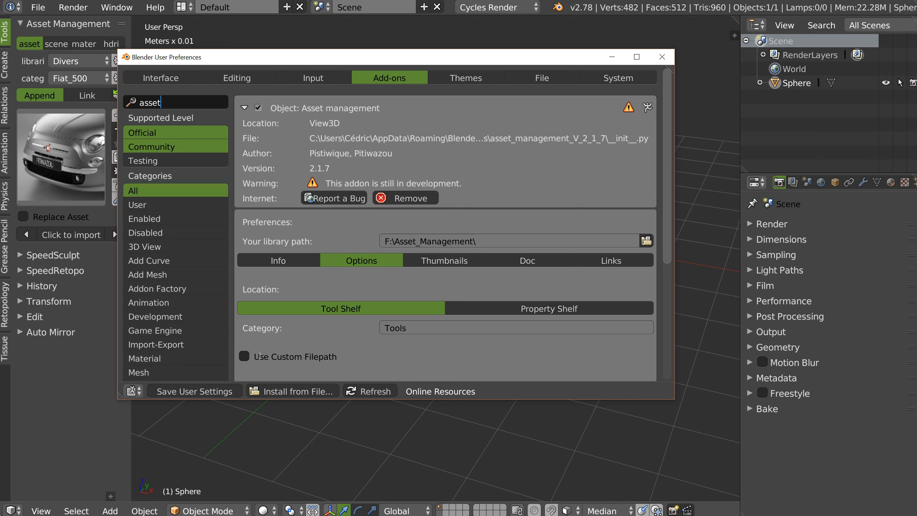
pyautogui.click(243, 358)
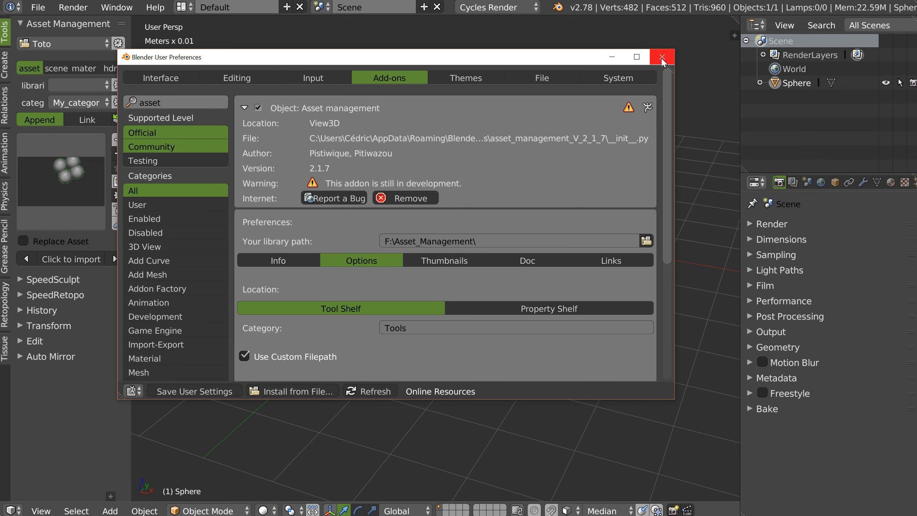
pyautogui.click(185, 391)
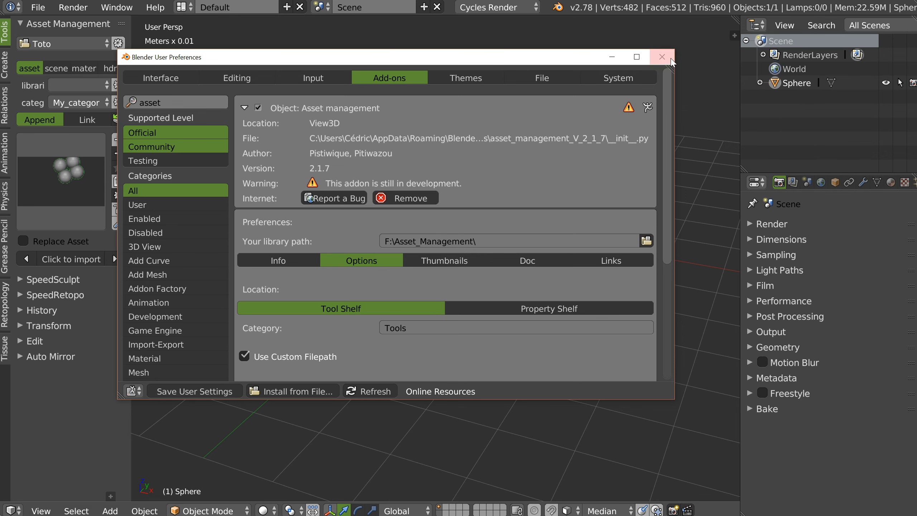
pyautogui.click(662, 57)
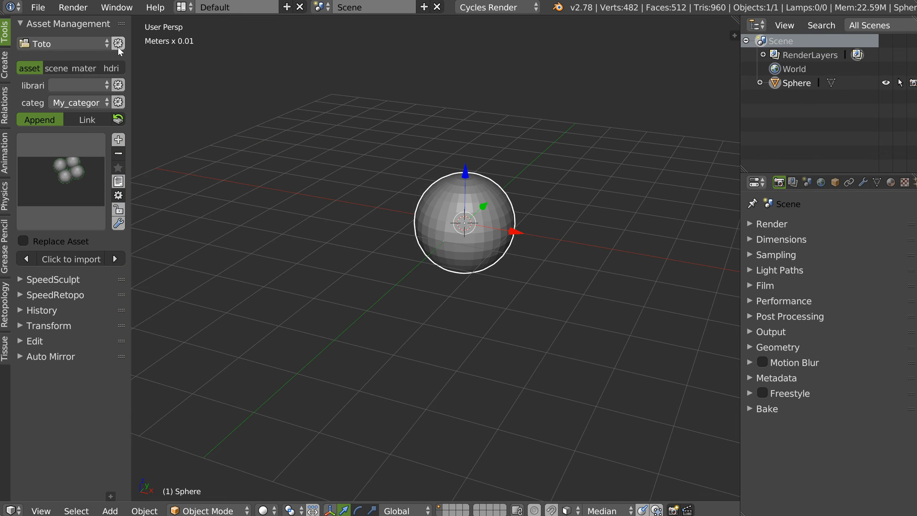
# Step: Switch the active filepath library to Main Library, to tutu and finally to Toto to compare their contents
pyautogui.click(71, 44)
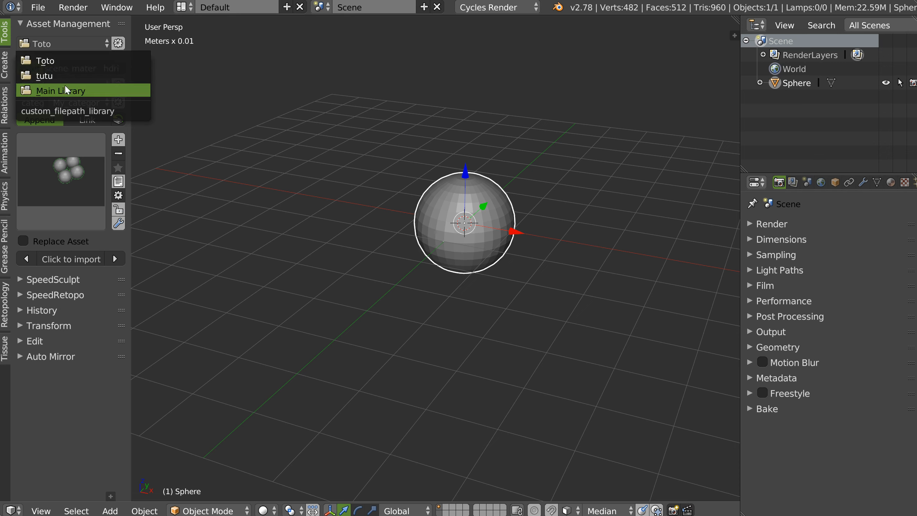
pyautogui.click(57, 104)
pyautogui.click(65, 44)
pyautogui.click(56, 90)
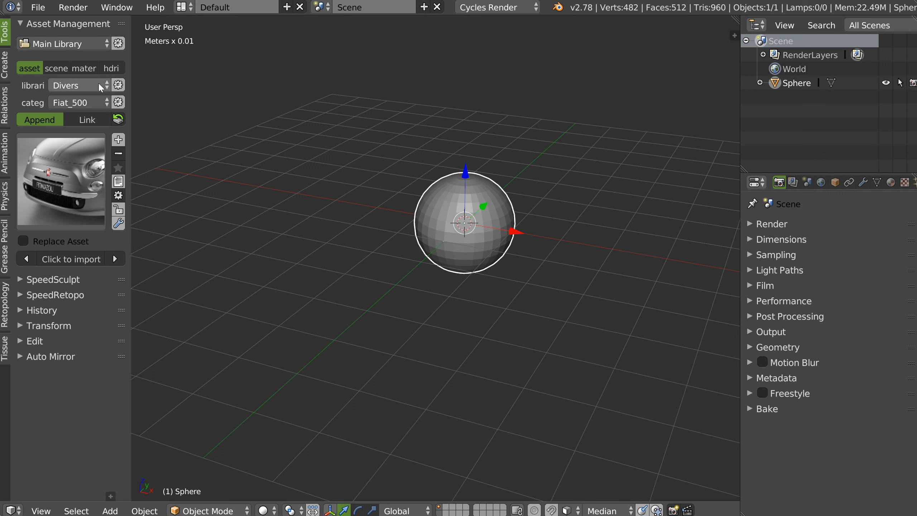
pyautogui.click(74, 42)
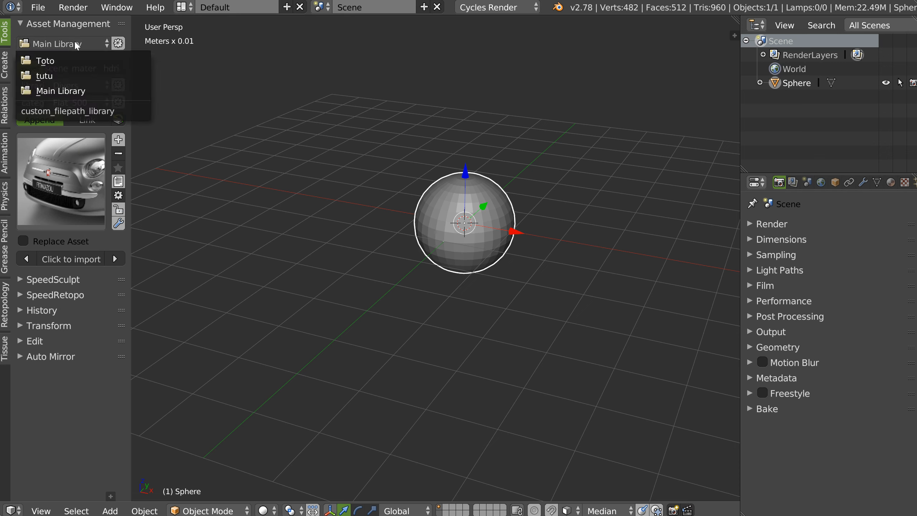
pyautogui.click(48, 74)
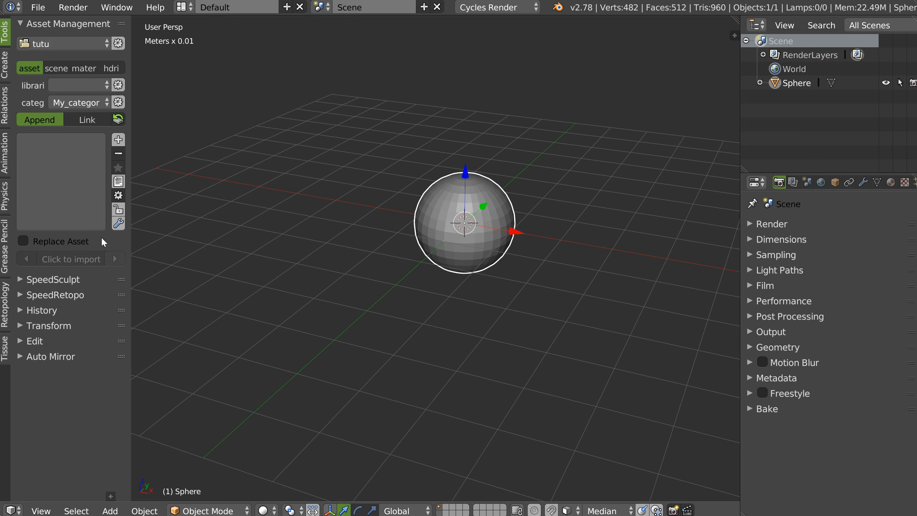
pyautogui.click(62, 43)
pyautogui.click(47, 58)
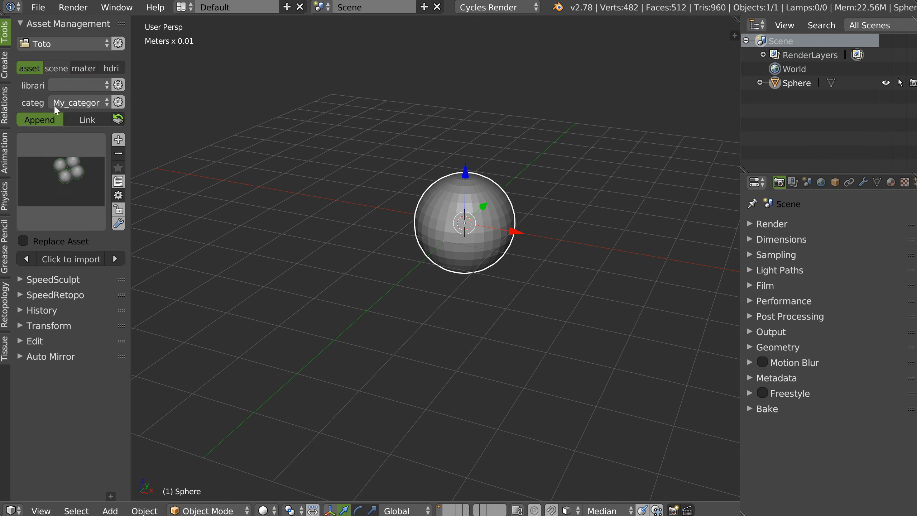
# Step: Examine the Toto library's asset previews and its scene, material and HDRI types, ending on the asset type
pyautogui.click(62, 192)
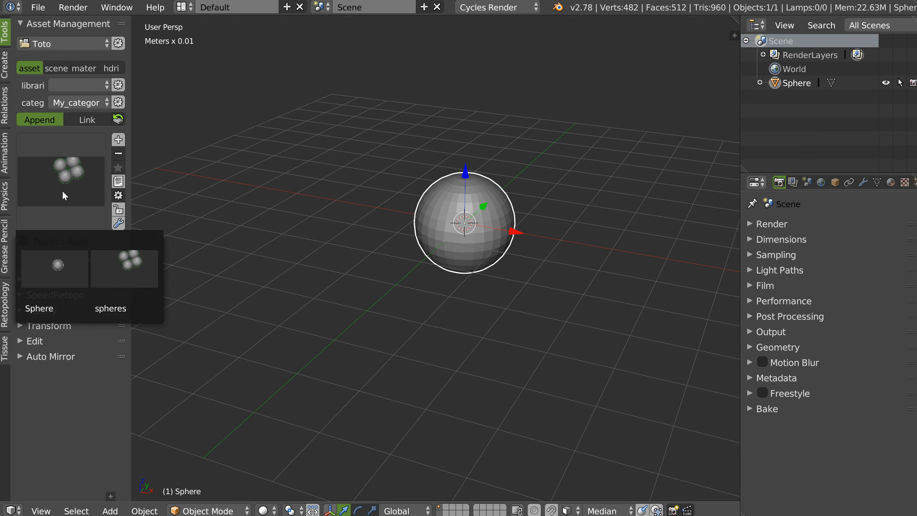
pyautogui.click(54, 67)
pyautogui.click(87, 69)
pyautogui.click(112, 69)
pyautogui.click(30, 68)
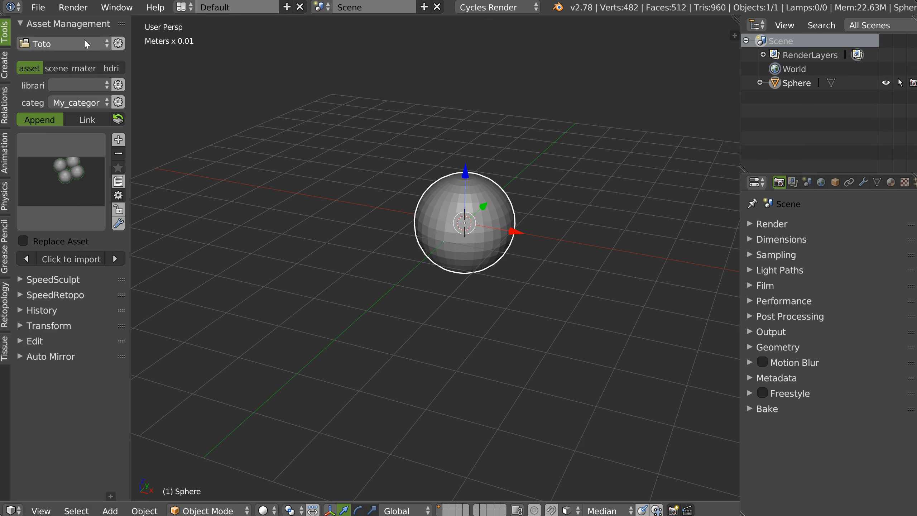
# Step: Remove the tutu filepath library permanently and choose Main Library as the active one
pyautogui.click(53, 44)
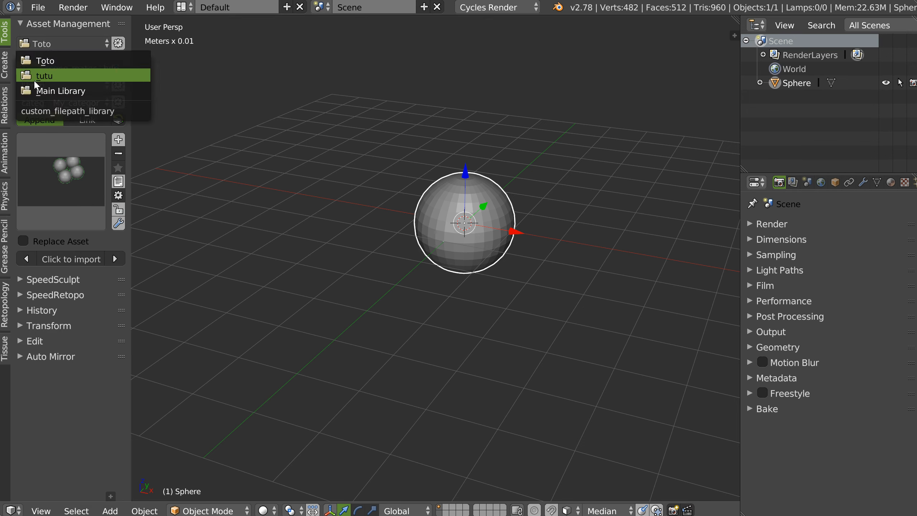
pyautogui.click(118, 43)
pyautogui.click(63, 68)
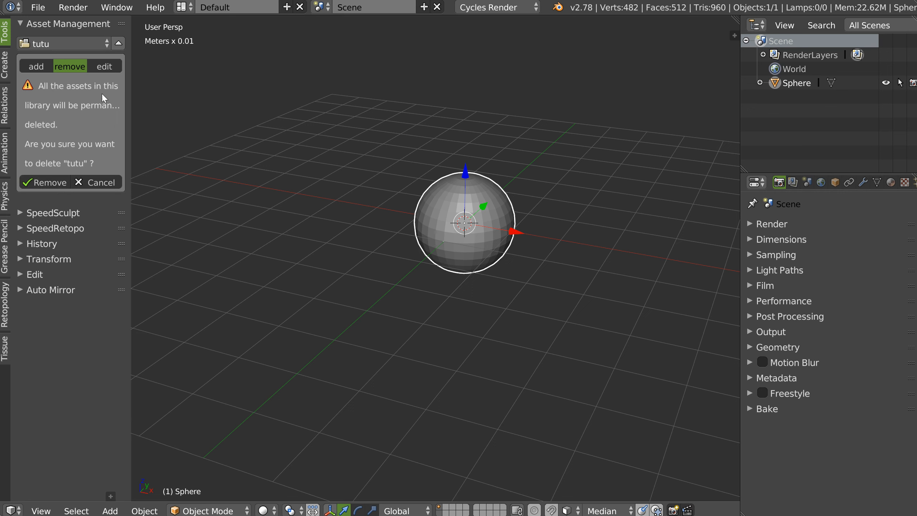
pyautogui.click(49, 183)
pyautogui.click(57, 43)
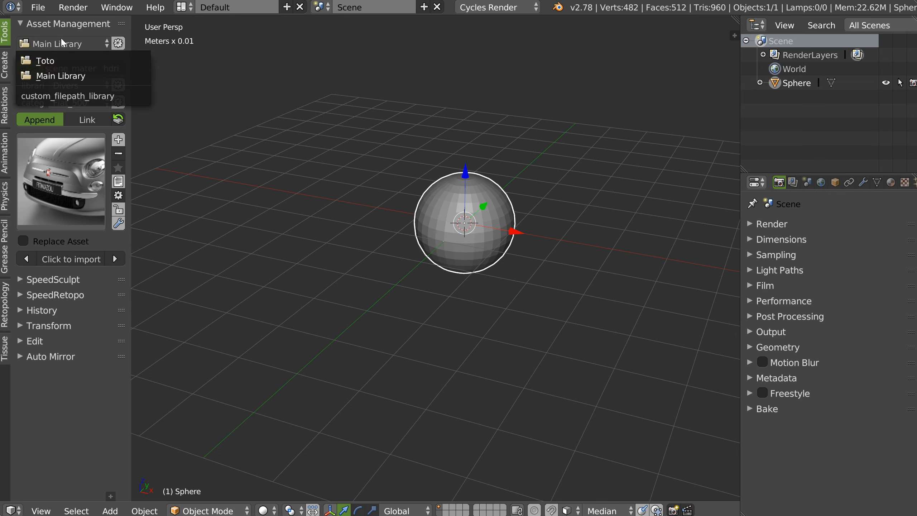
pyautogui.click(59, 77)
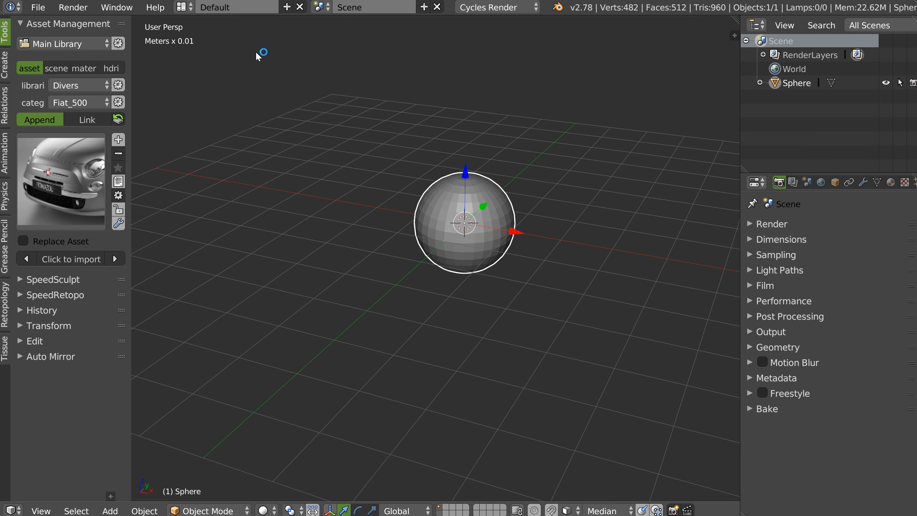
# Step: Start adding a new custom filepath library and name it tata
pyautogui.click(119, 43)
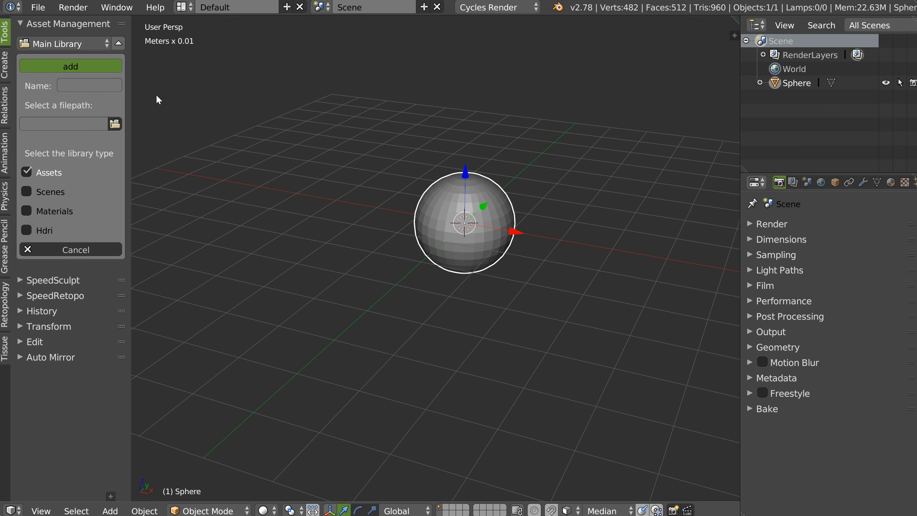
pyautogui.click(90, 85)
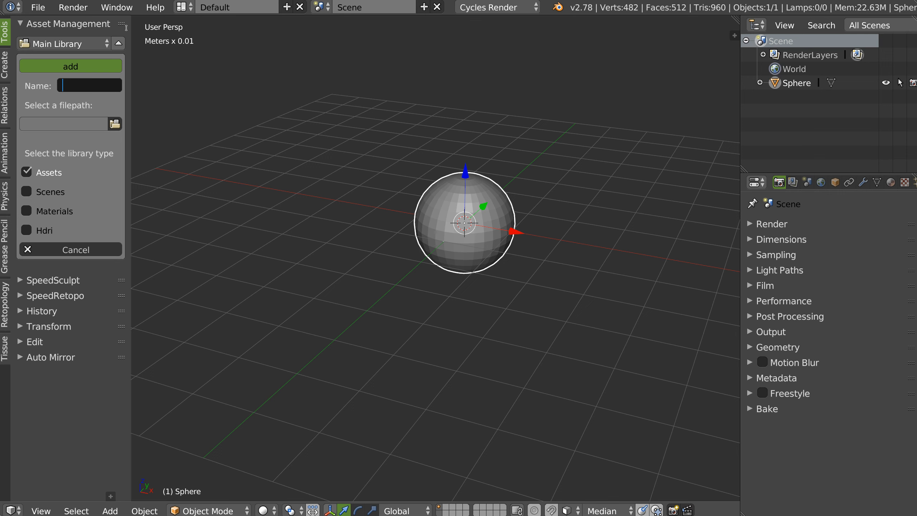
pyautogui.press('Return')
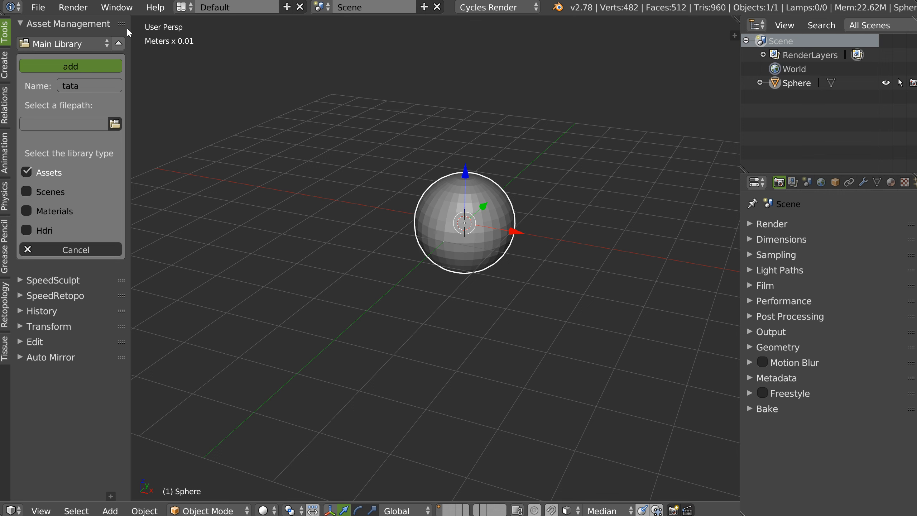
# Step: Create a folder named tata on the F: drive and set it as the new library's filepath
pyautogui.click(115, 125)
pyautogui.click(46, 109)
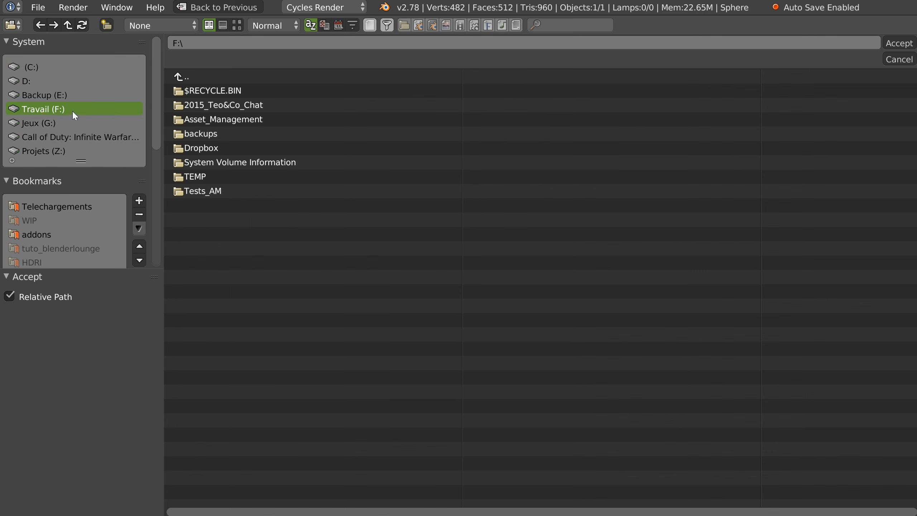
pyautogui.click(195, 191)
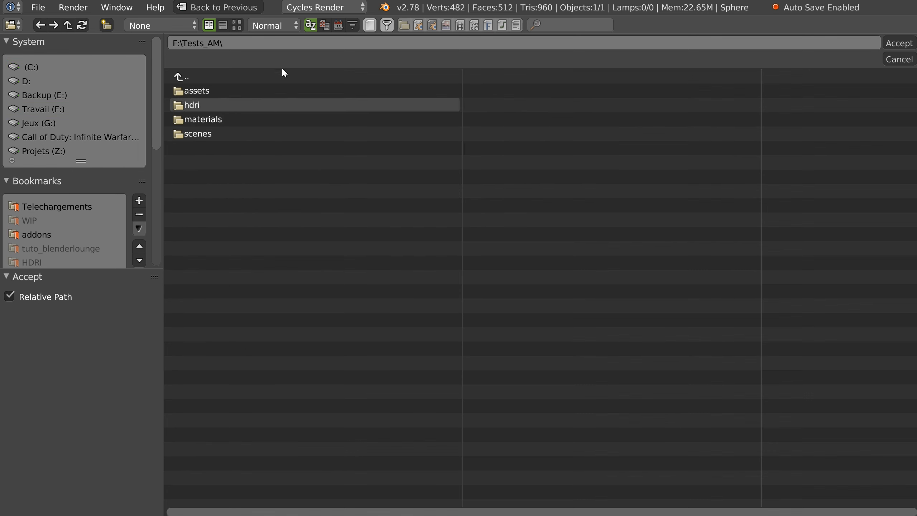
pyautogui.click(178, 77)
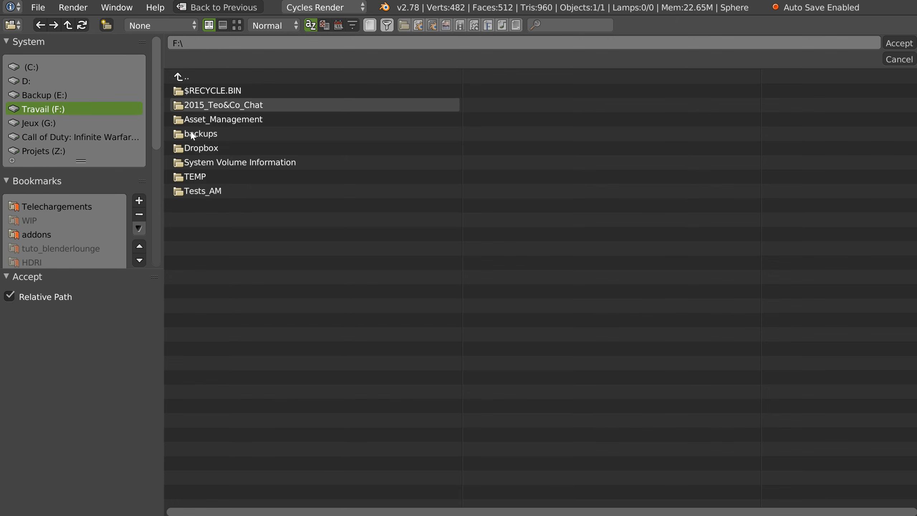
pyautogui.click(107, 25)
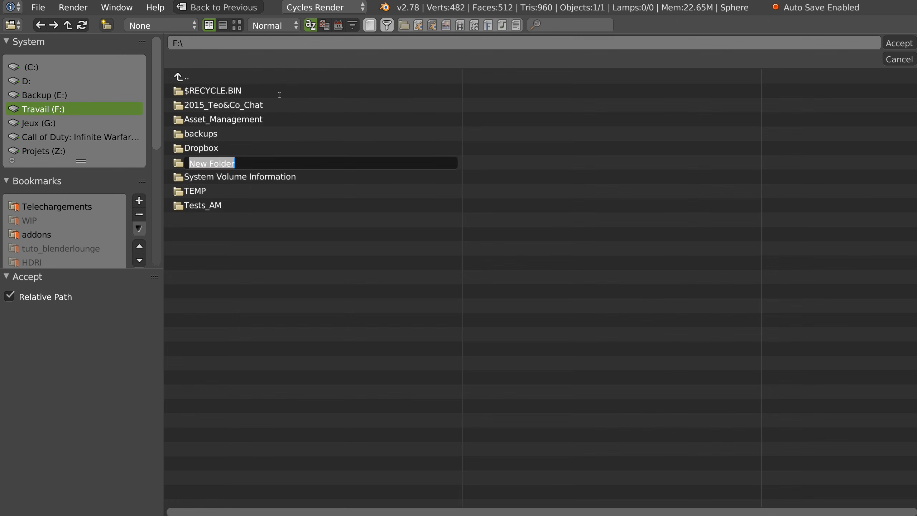
pyautogui.write('ta')
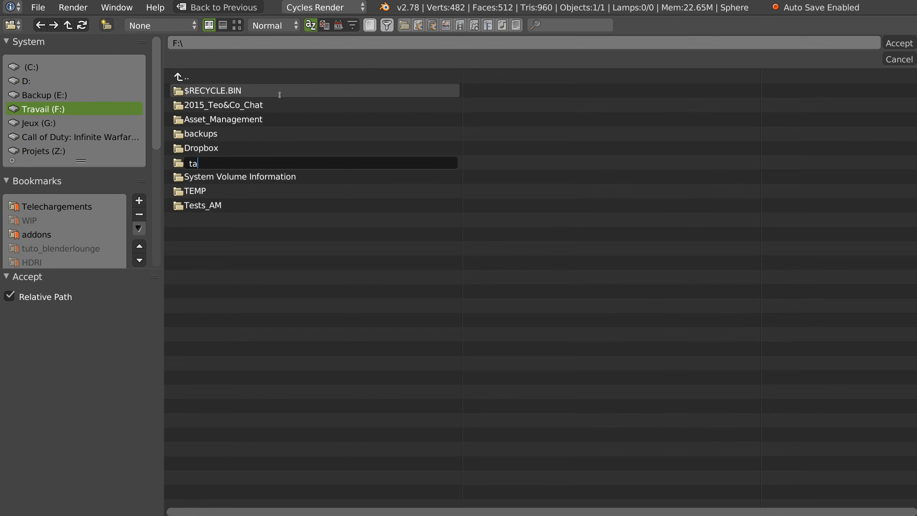
pyautogui.write('ta')
pyautogui.press('Return')
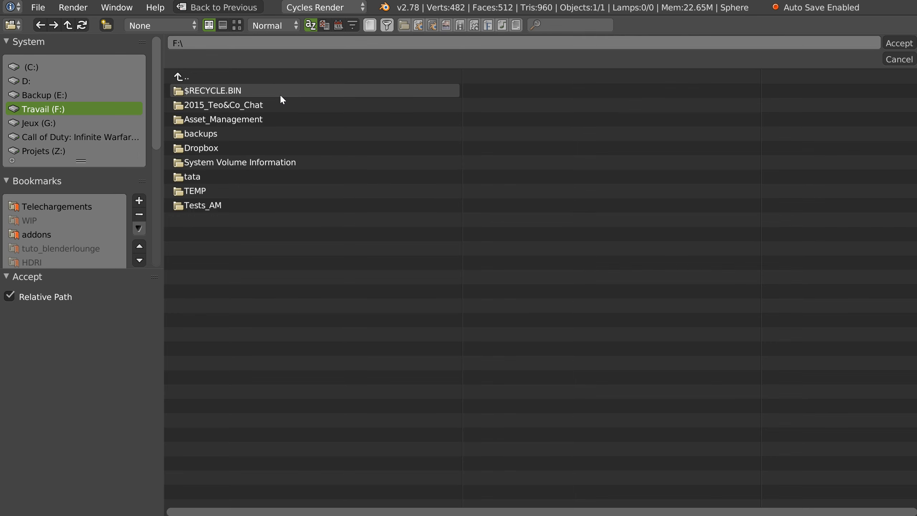
pyautogui.click(197, 177)
pyautogui.click(893, 44)
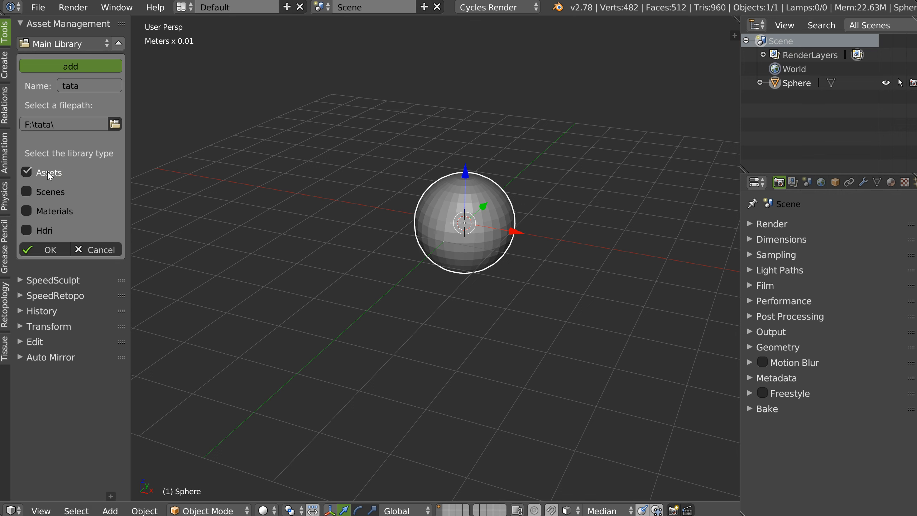
# Step: Enable the Scenes, Materials and Hdri types in addition to Assets for the tata library and confirm its creation
pyautogui.click(26, 193)
pyautogui.click(24, 215)
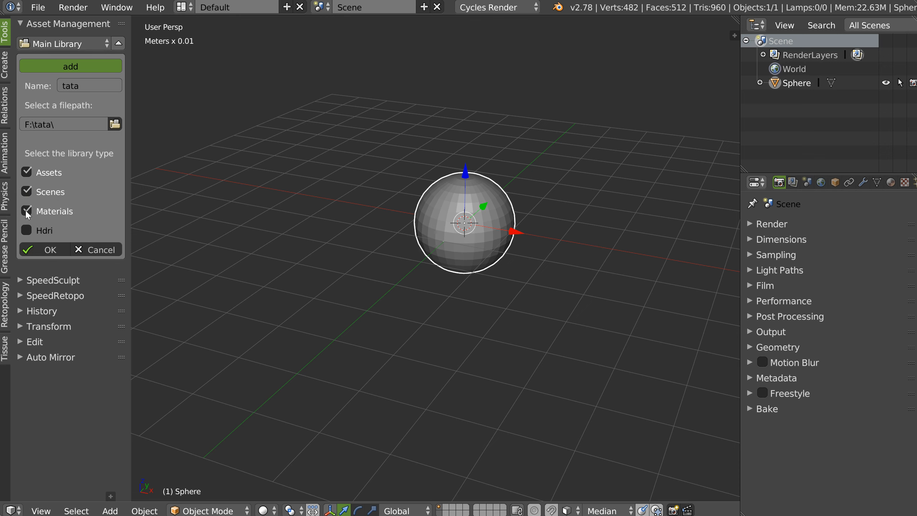
pyautogui.click(27, 232)
pyautogui.click(49, 251)
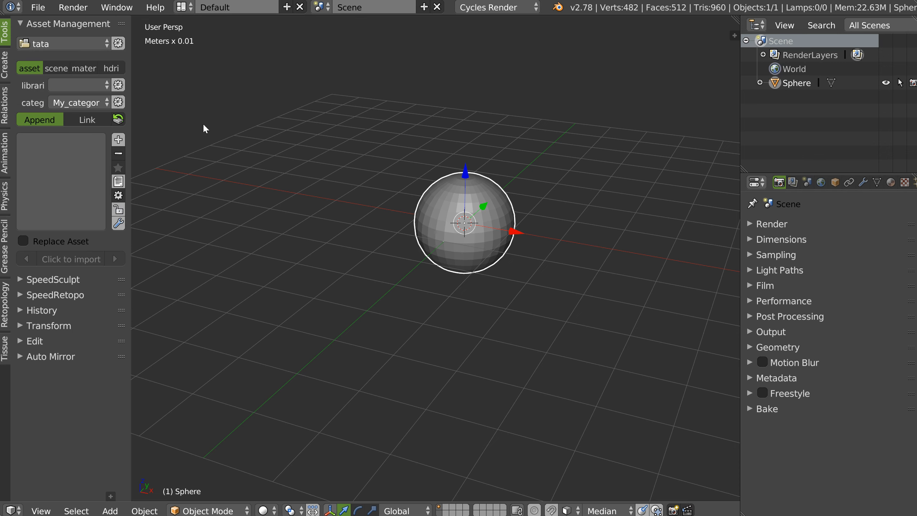
# Step: Choose the tata library and check its scene, material, HDRI and asset types in turn
pyautogui.click(74, 48)
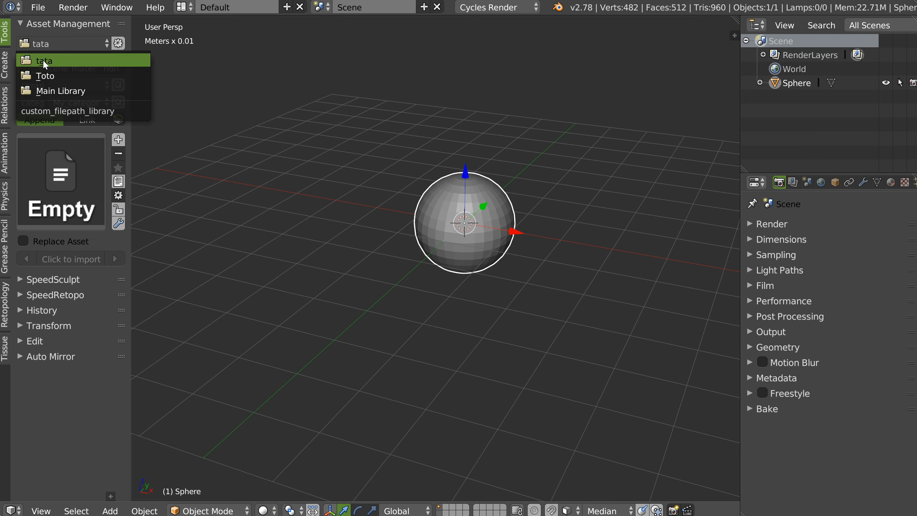
pyautogui.click(44, 64)
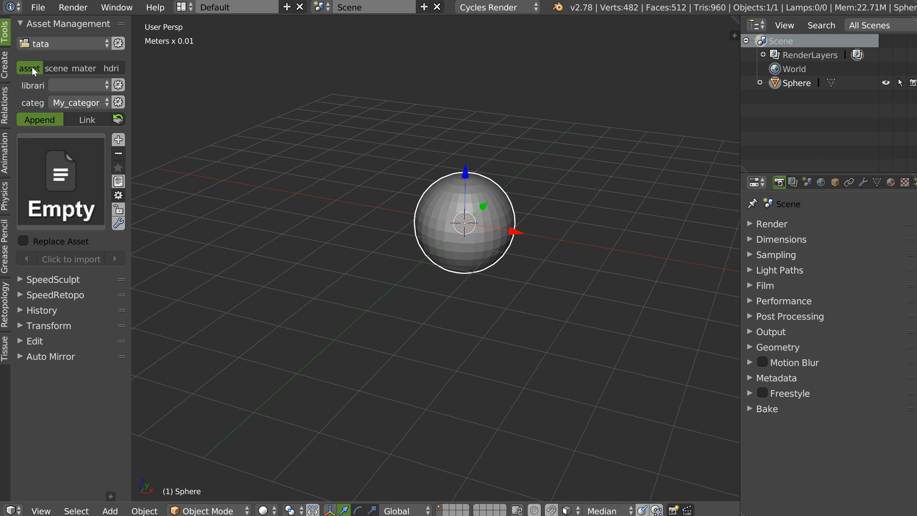
pyautogui.click(56, 69)
pyautogui.click(84, 68)
pyautogui.click(111, 68)
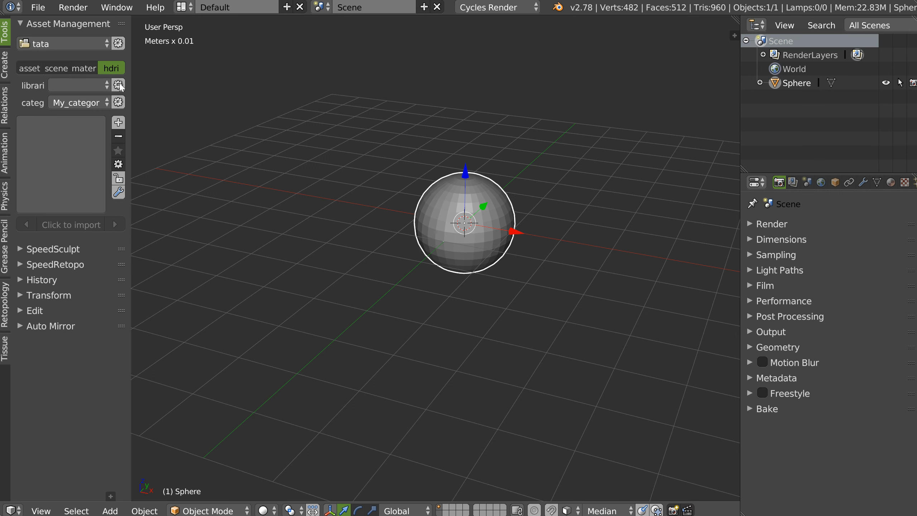
pyautogui.click(29, 68)
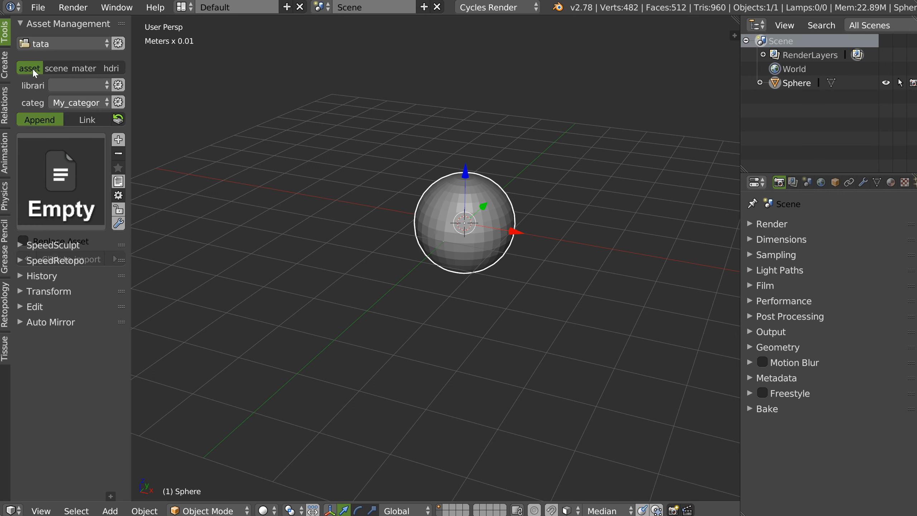
# Step: Edit the tata library to remove its hdri and materials types and confirm the change
pyautogui.click(120, 44)
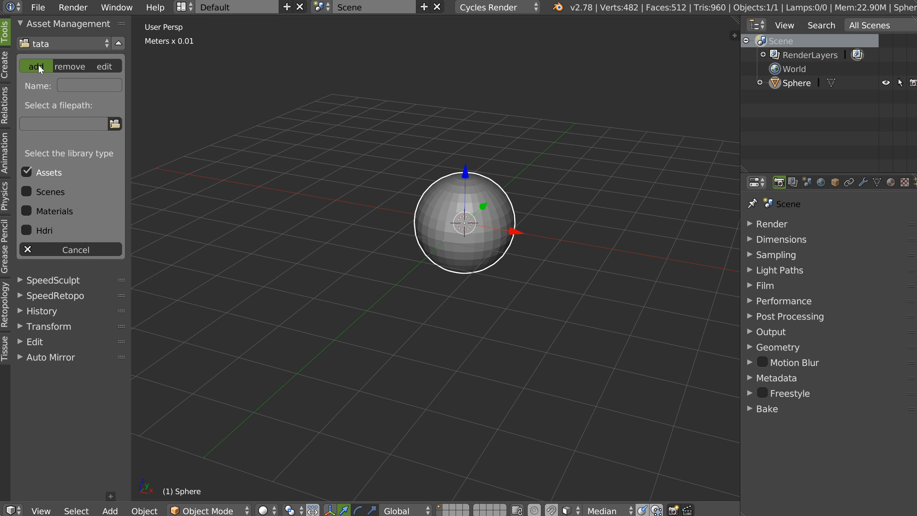
pyautogui.click(115, 67)
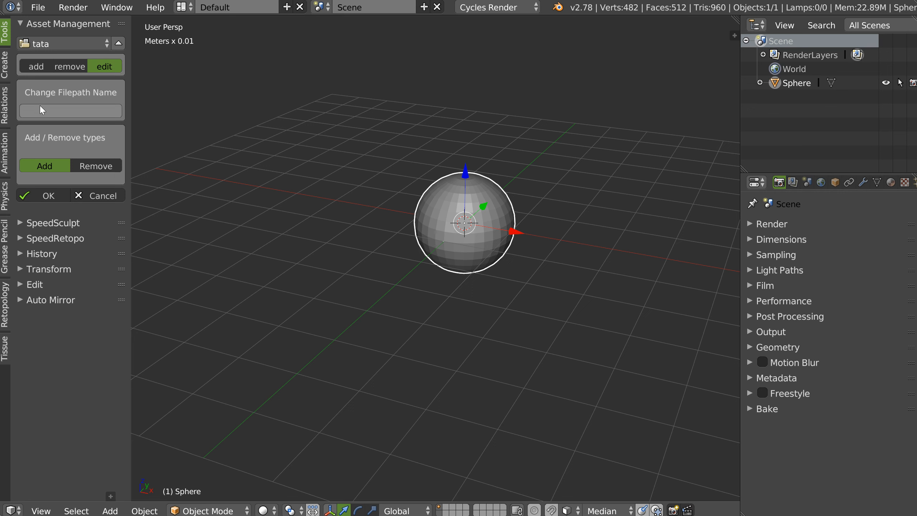
pyautogui.click(48, 115)
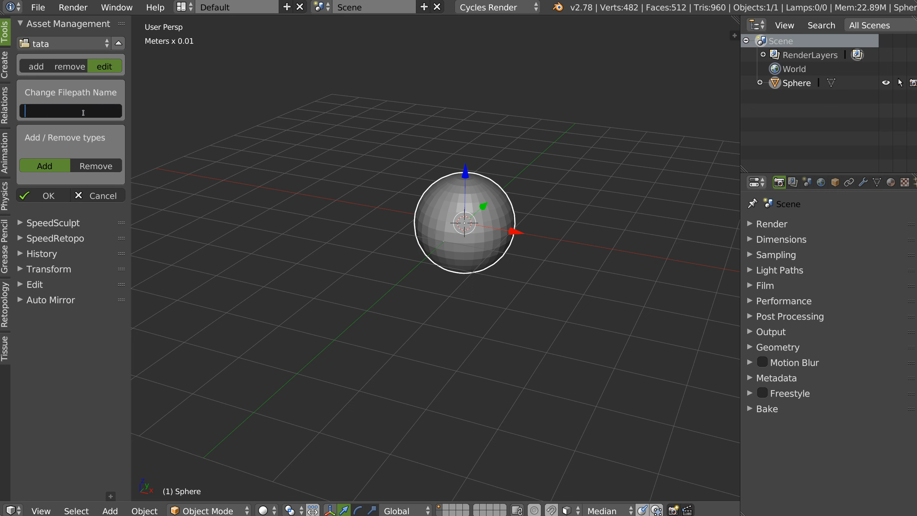
pyautogui.click(87, 130)
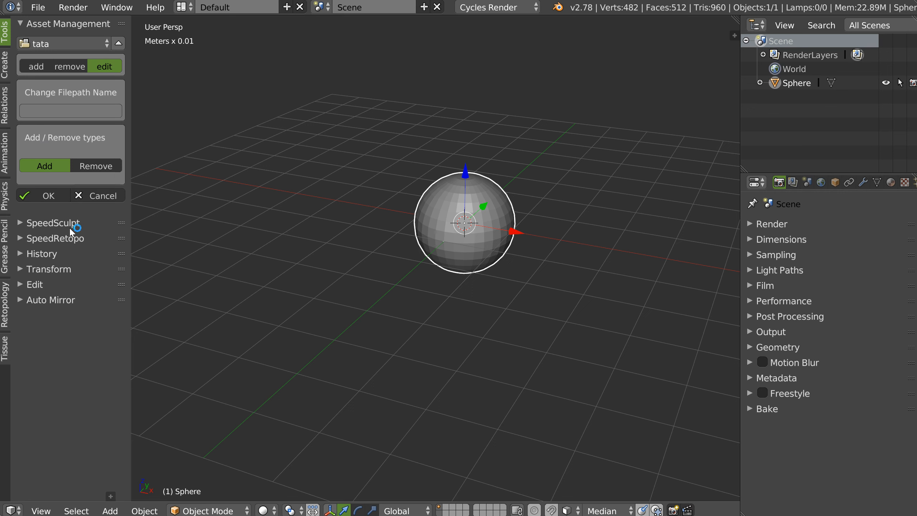
pyautogui.click(96, 165)
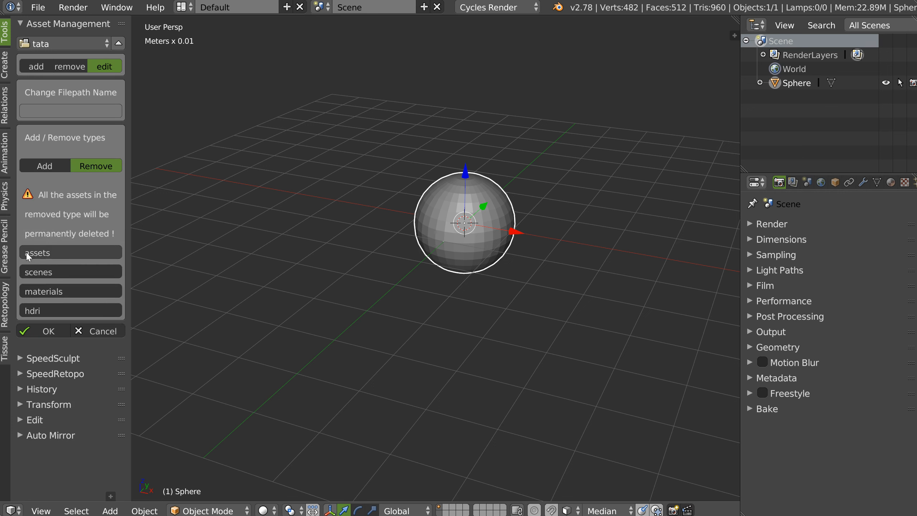
pyautogui.click(50, 310)
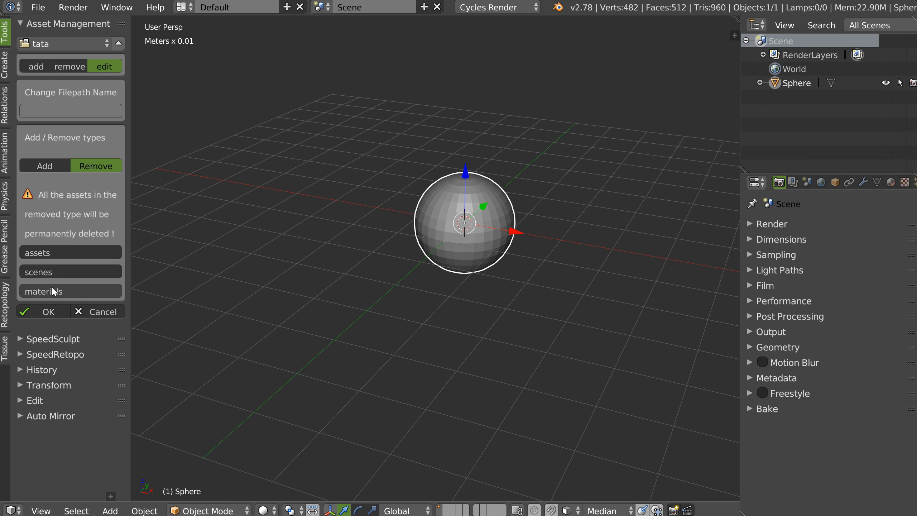
pyautogui.click(51, 291)
pyautogui.click(47, 292)
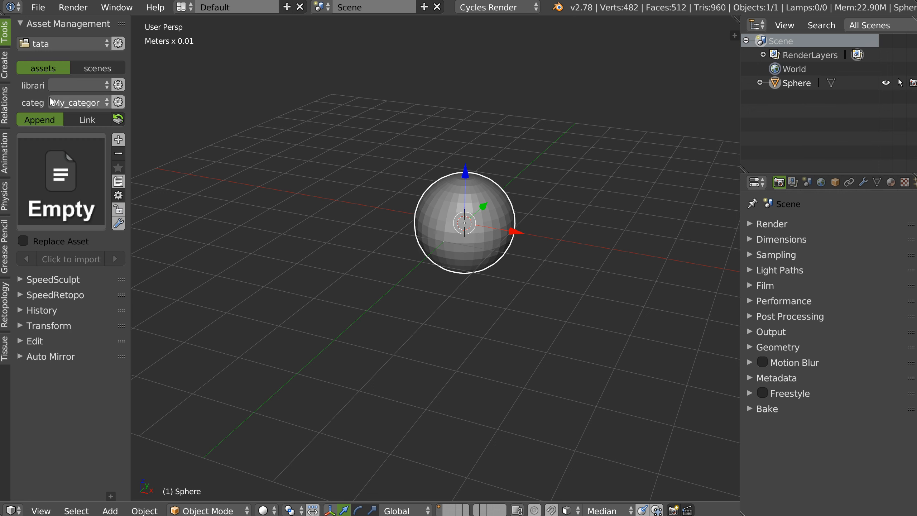
# Step: Edit the tata library to add the materials and hdri types back and apply the change
pyautogui.click(119, 43)
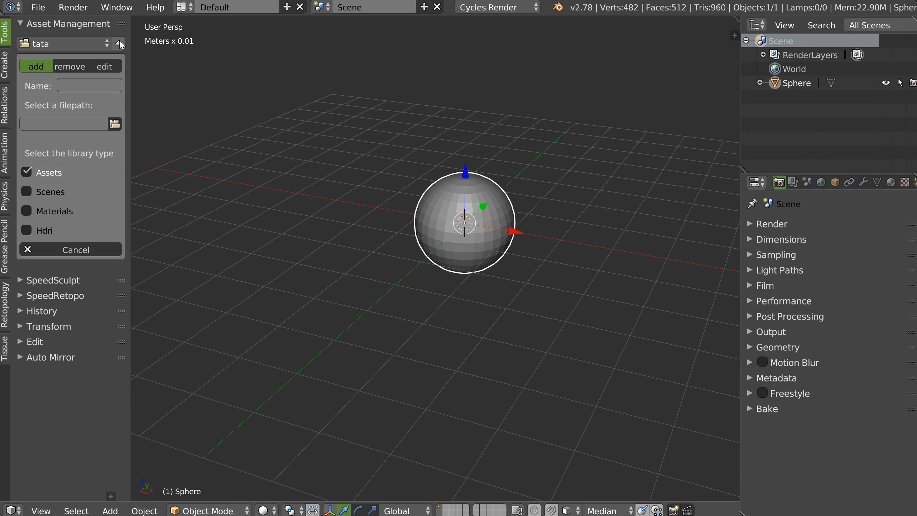
pyautogui.click(104, 66)
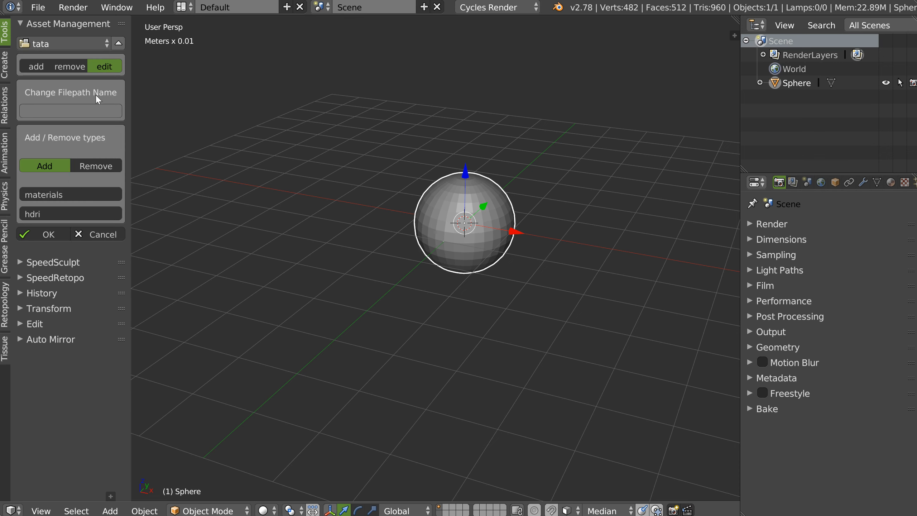
pyautogui.click(54, 193)
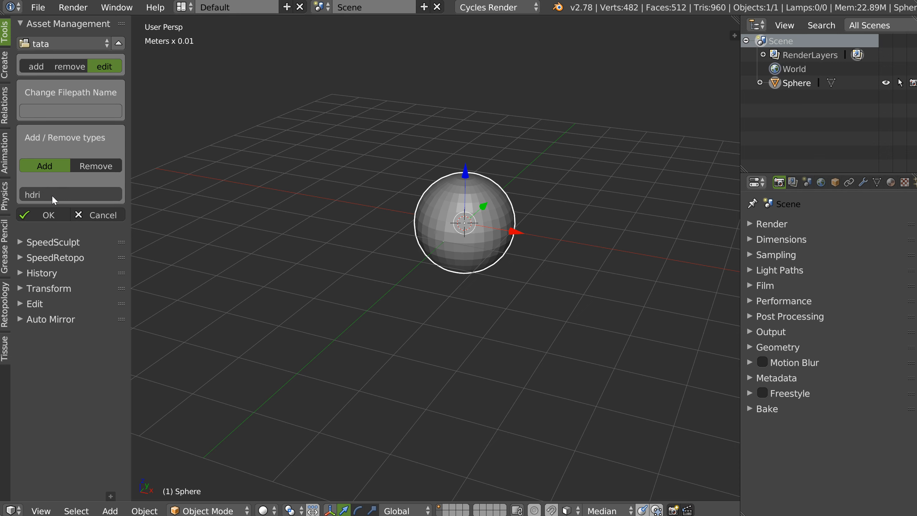
pyautogui.click(51, 196)
pyautogui.click(49, 196)
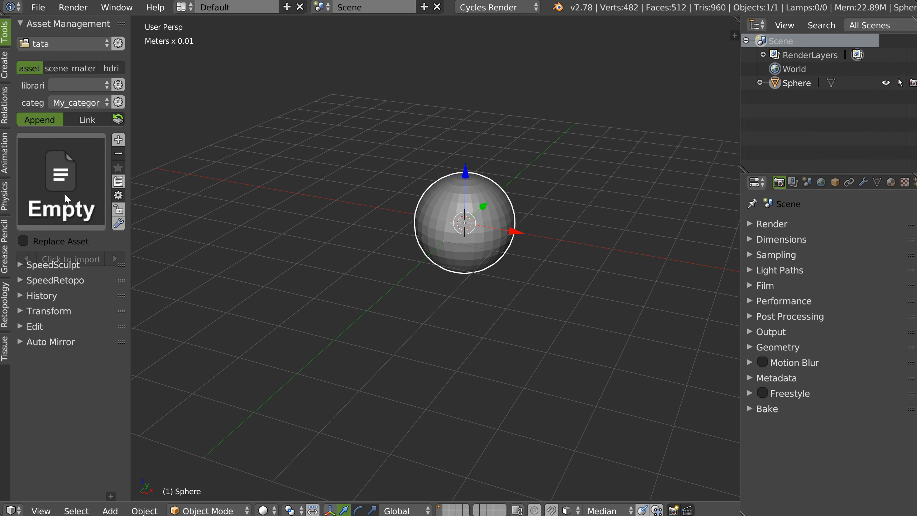
pyautogui.click(118, 43)
pyautogui.click(88, 70)
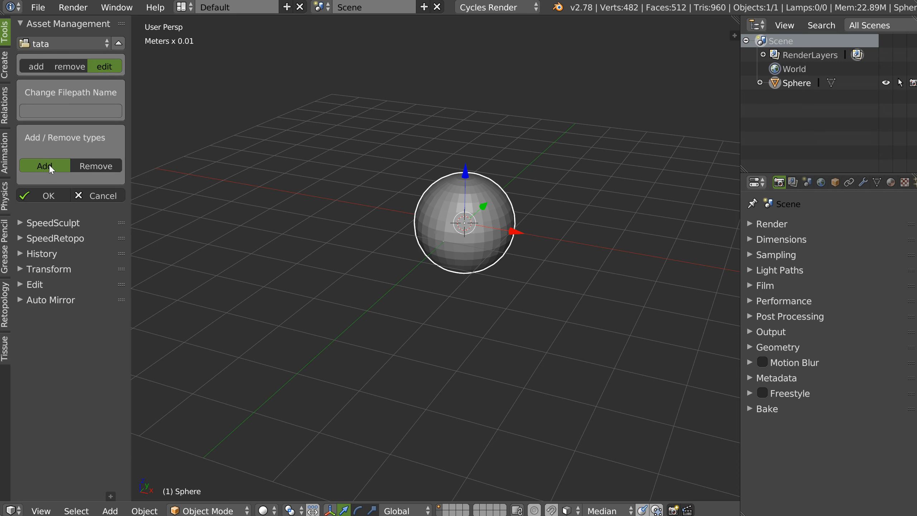
pyautogui.click(96, 165)
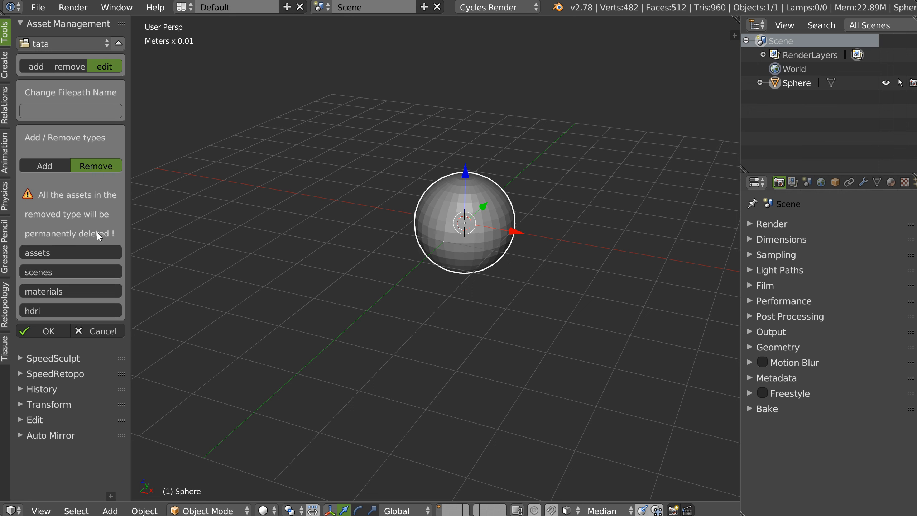
pyautogui.click(98, 333)
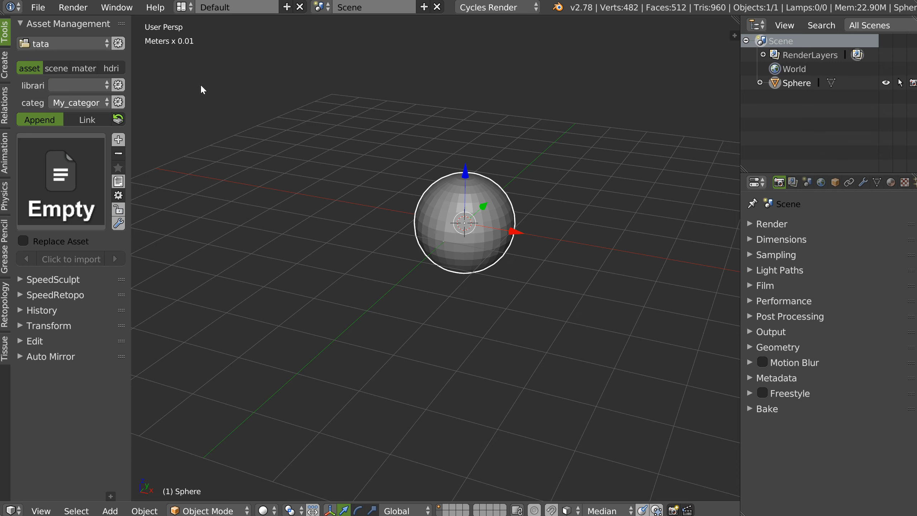
# Step: Save the sphere as an asset in the tata library with an OpenGL .jpeg thumbnail, keeping the name Sphere
pyautogui.click(55, 44)
pyautogui.click(119, 139)
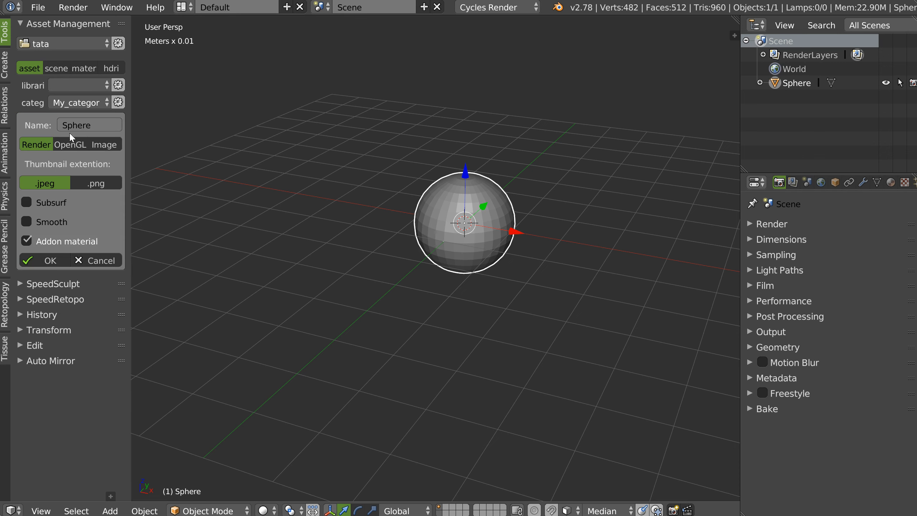
pyautogui.click(71, 145)
pyautogui.click(49, 303)
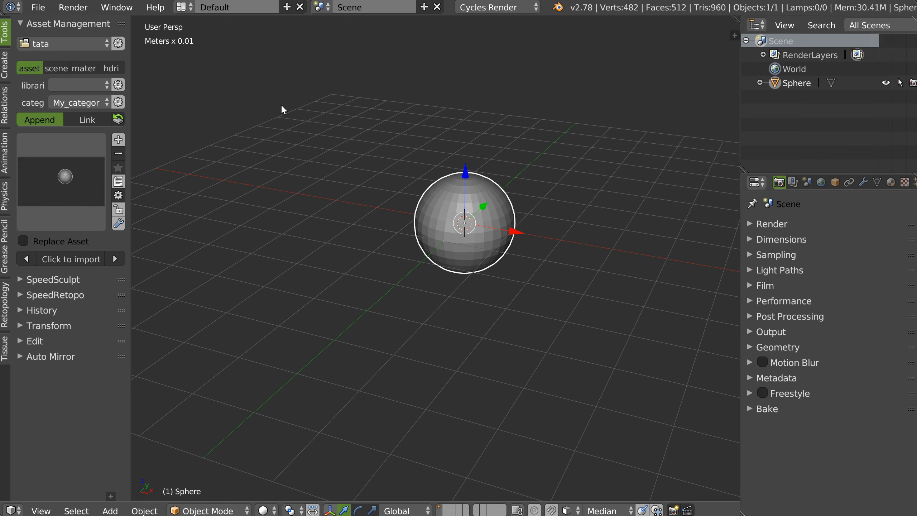
# Step: Switch to the Main Library and set custom import for the Fiat_500 asset to Material
pyautogui.click(891, 182)
pyautogui.click(59, 45)
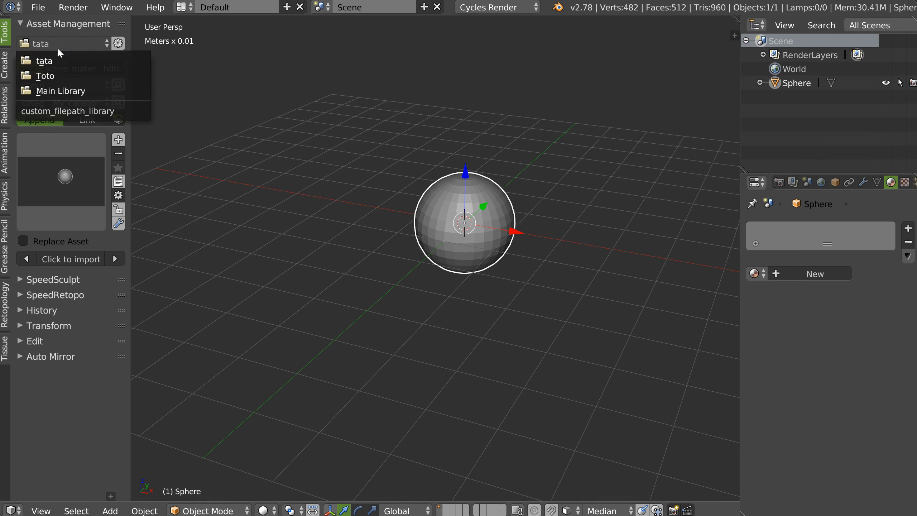
pyautogui.click(57, 91)
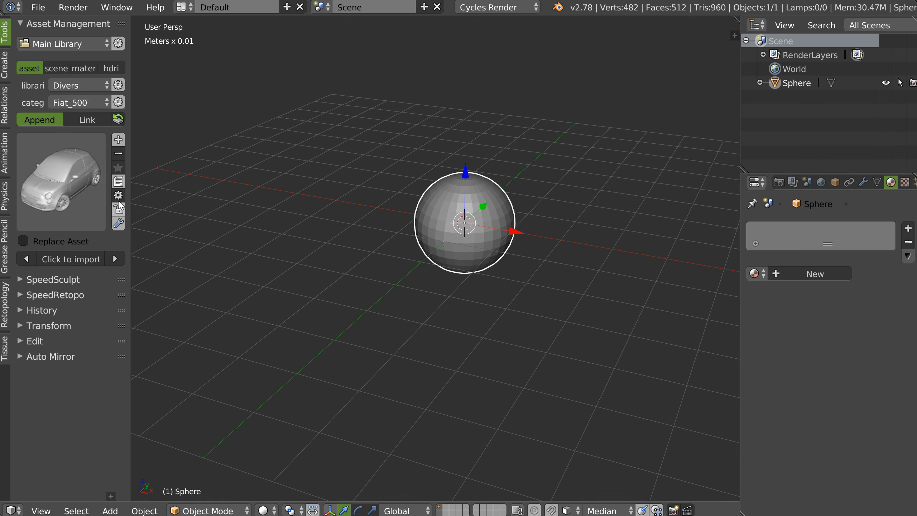
pyautogui.click(119, 181)
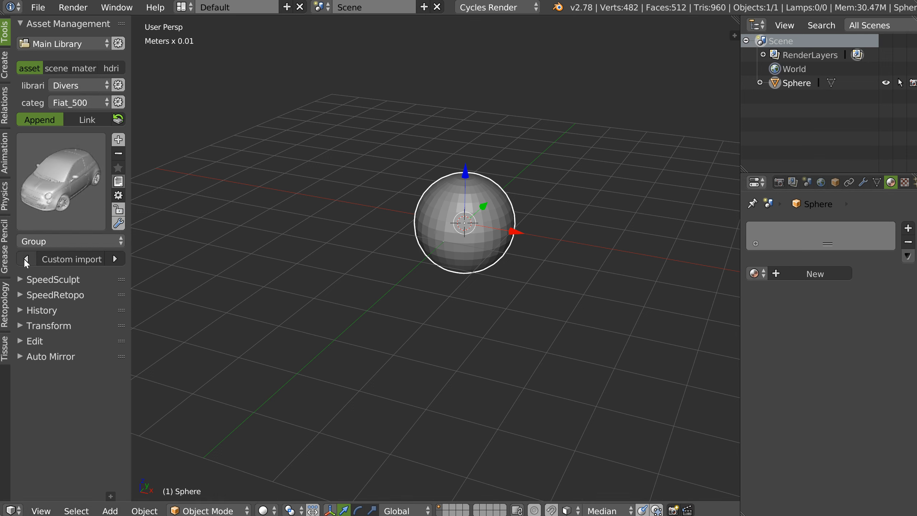
pyautogui.click(35, 241)
pyautogui.click(36, 195)
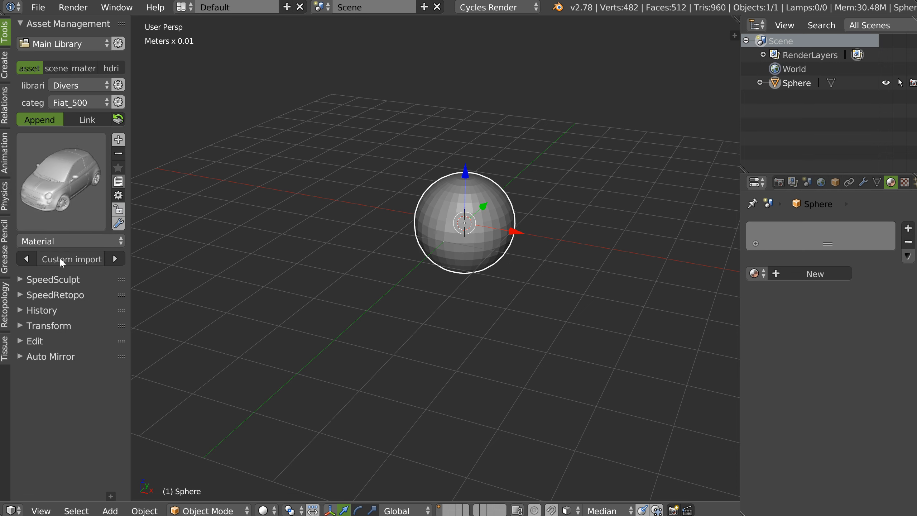
# Step: Import only the vitre_teintées material from the Fiat_500 asset and assign it to the sphere
pyautogui.click(62, 260)
pyautogui.click(11, 305)
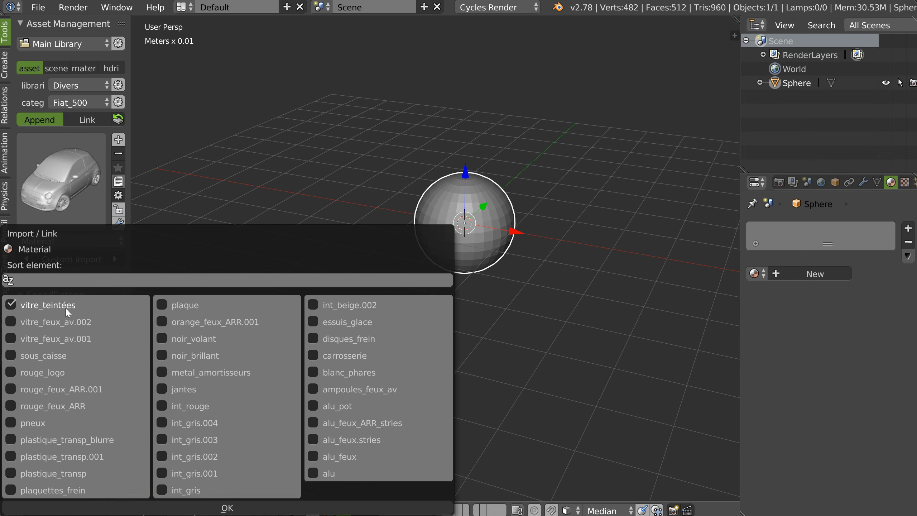
pyautogui.click(176, 506)
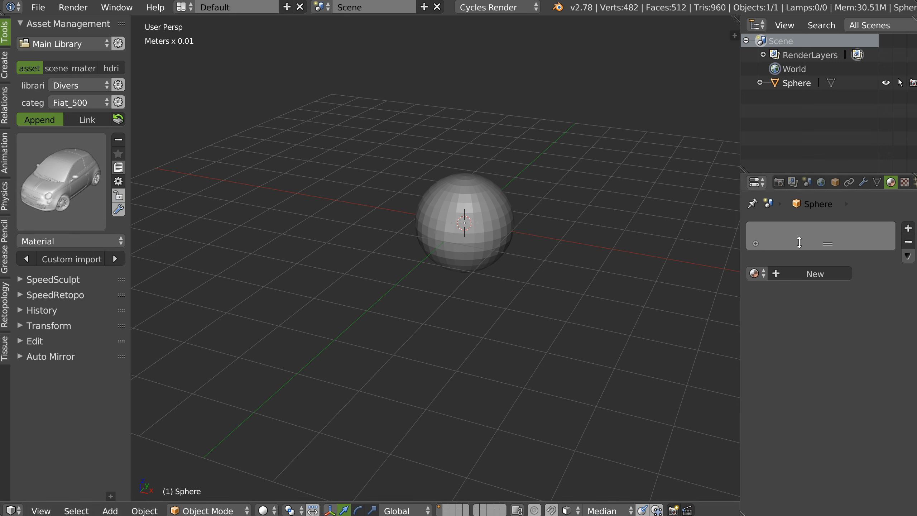
pyautogui.click(755, 273)
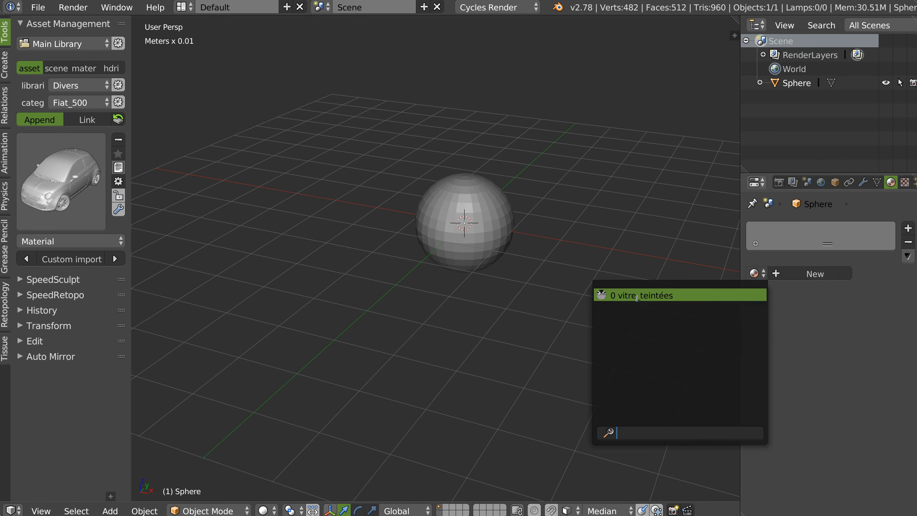
pyautogui.click(637, 295)
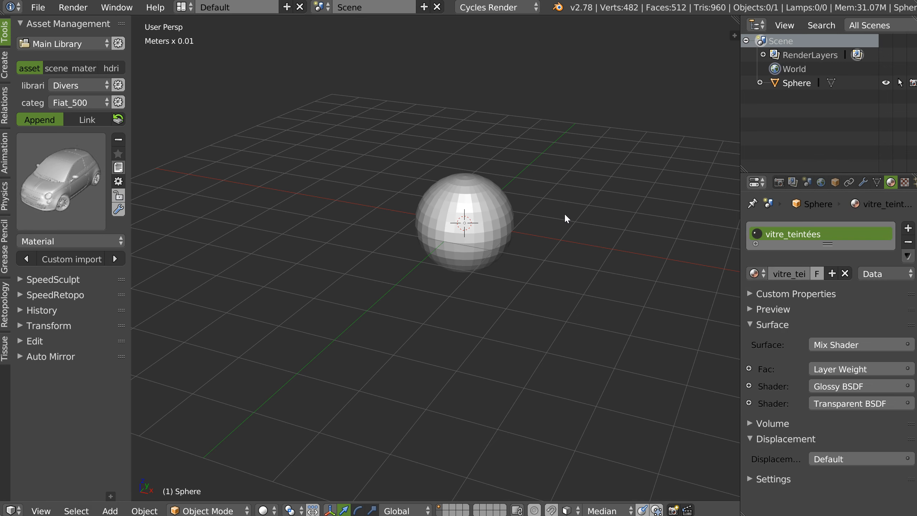
# Step: Save the sphere's vitre_teintées material to the tata library's materials with a rendered .jpeg thumbnail
pyautogui.click(83, 69)
pyautogui.click(62, 44)
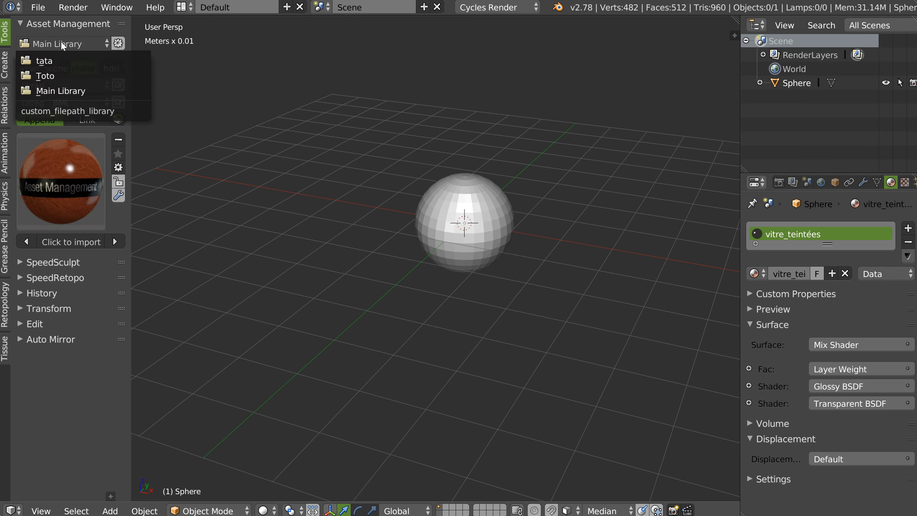
pyautogui.click(47, 63)
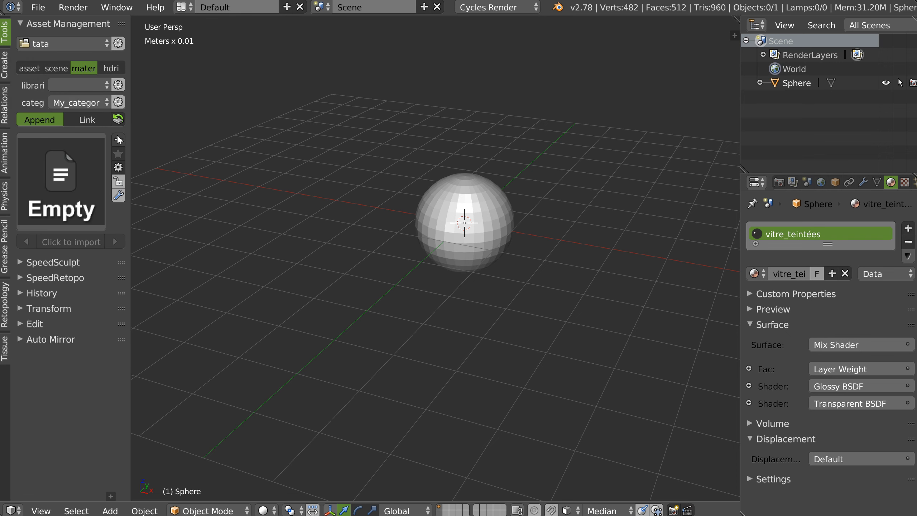
pyautogui.rightClick(478, 242)
pyautogui.click(119, 139)
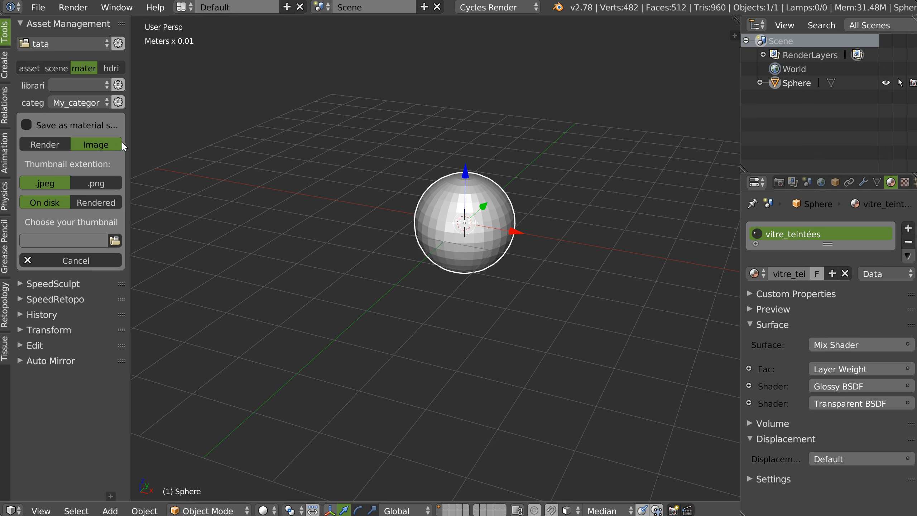
pyautogui.click(54, 145)
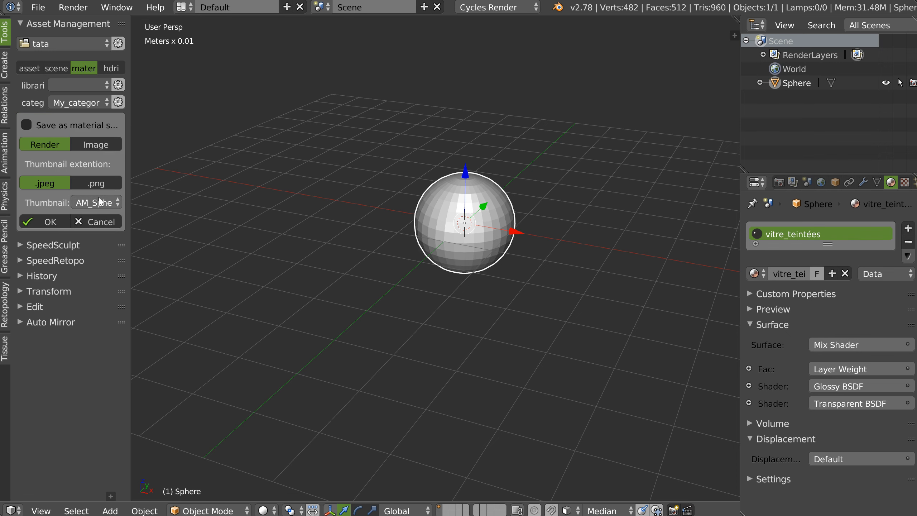
pyautogui.click(48, 223)
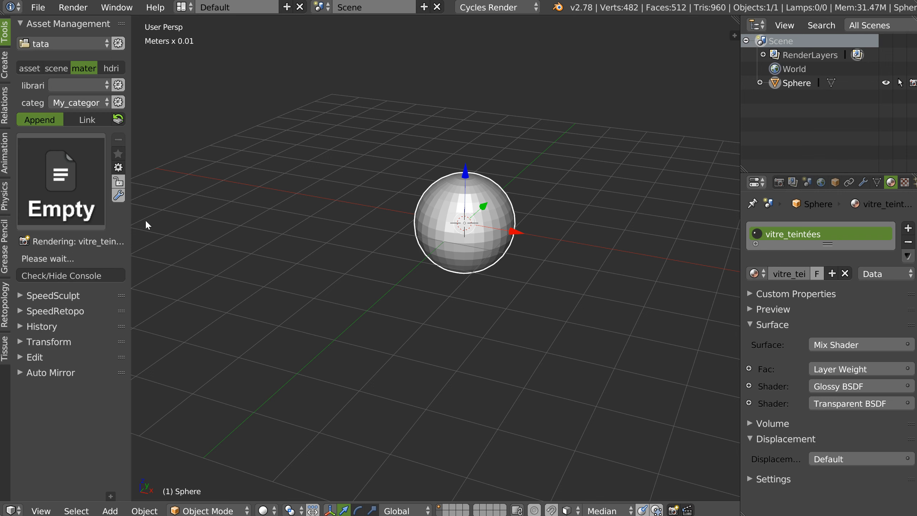